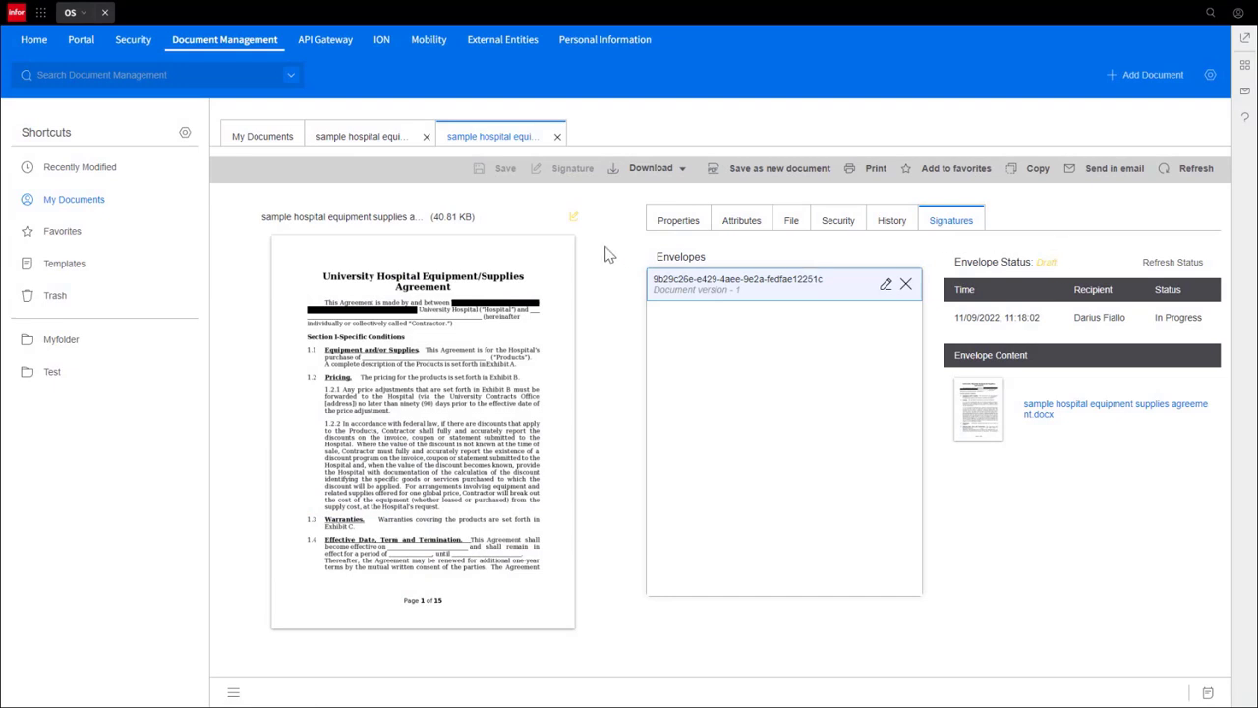
Step: Switch to the signed agreement copy and load its envelope showing status Completed
mouse_move(576, 225)
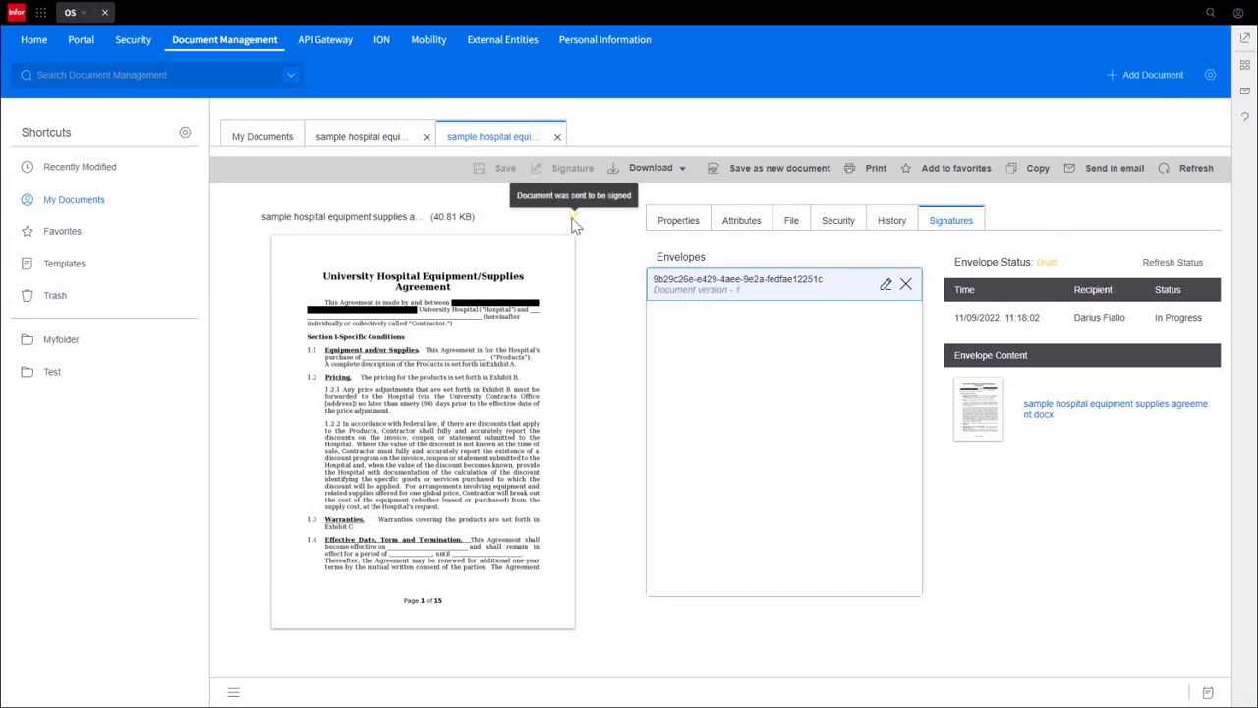
left_click(389, 137)
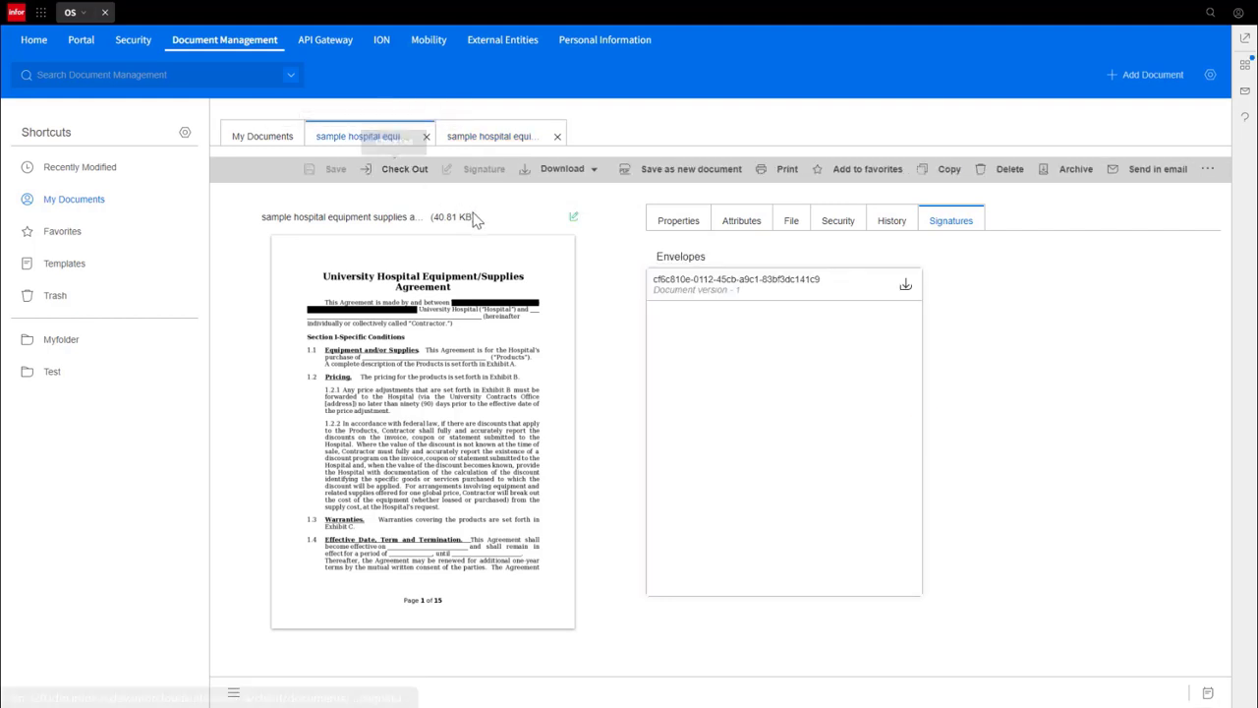
mouse_move(580, 224)
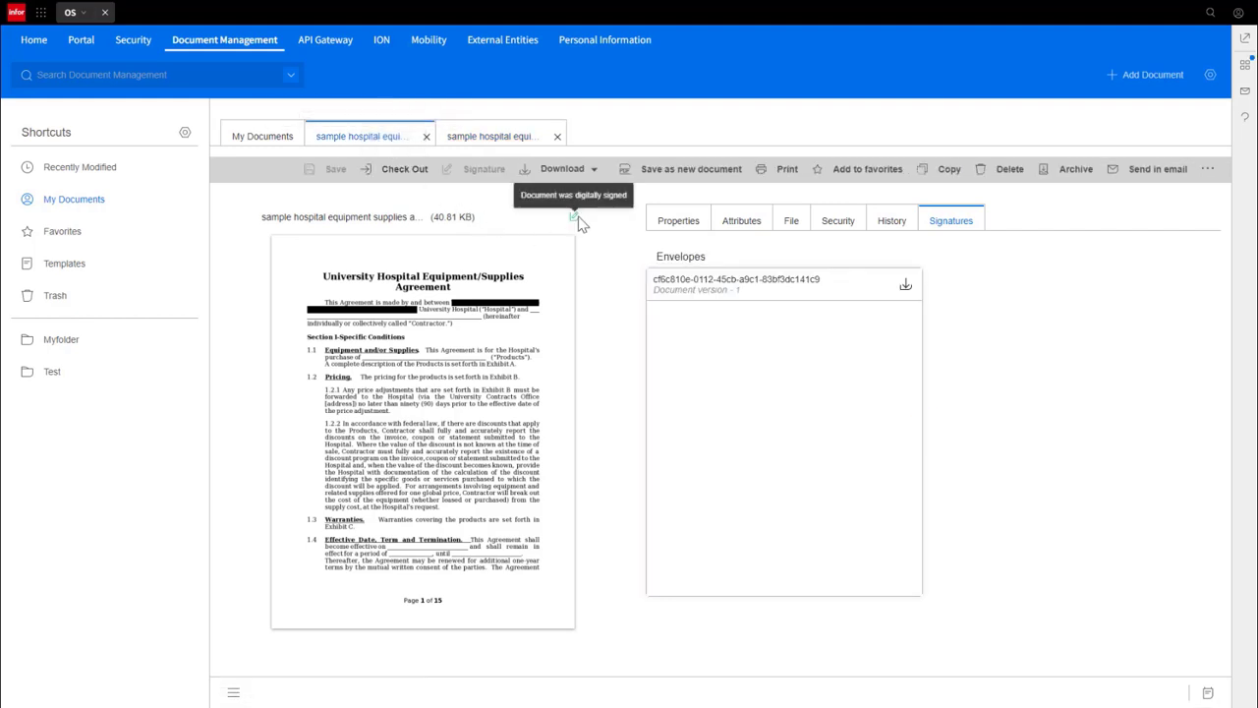
left_click(688, 293)
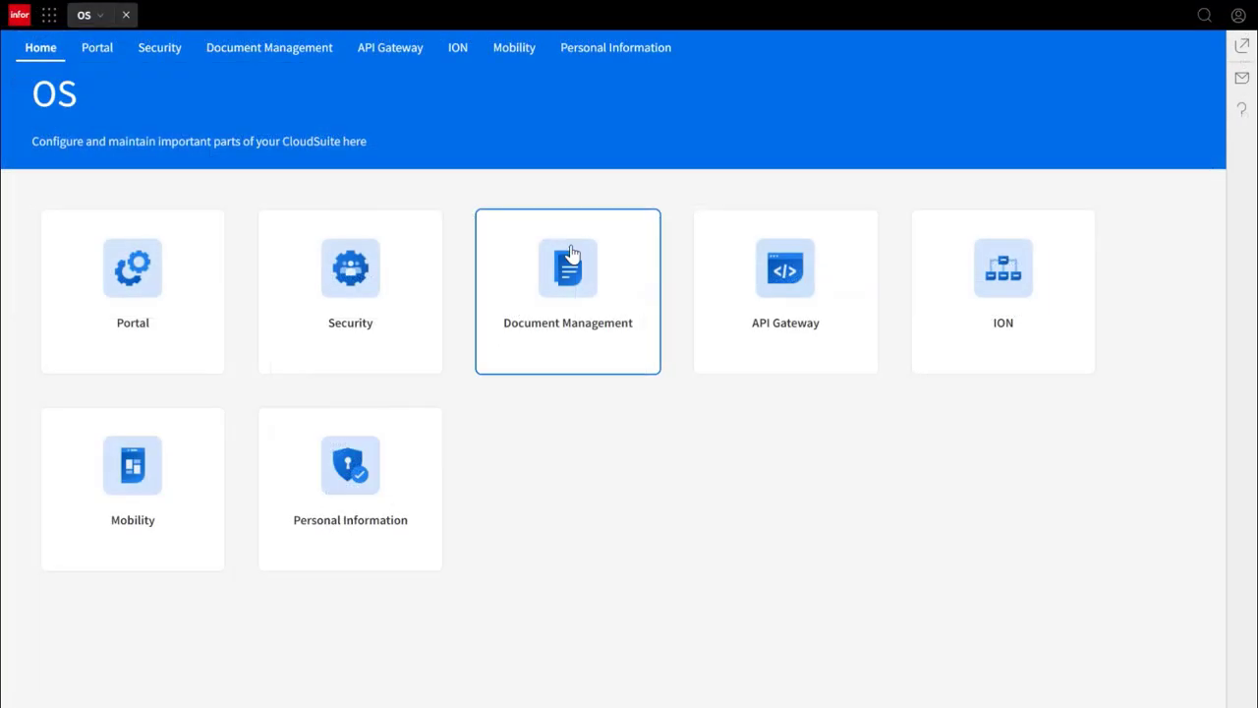
Step: Go from the document list to the Control Center's Document Signature configuration
left_click(573, 258)
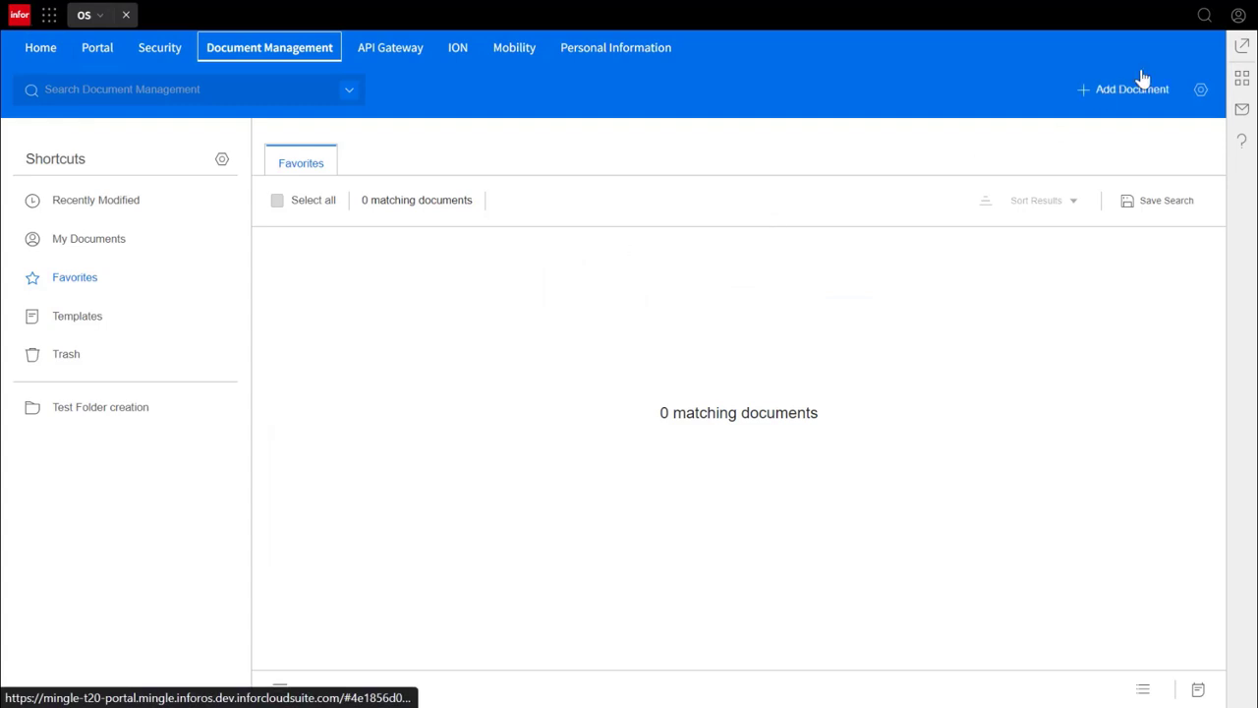
left_click(1201, 91)
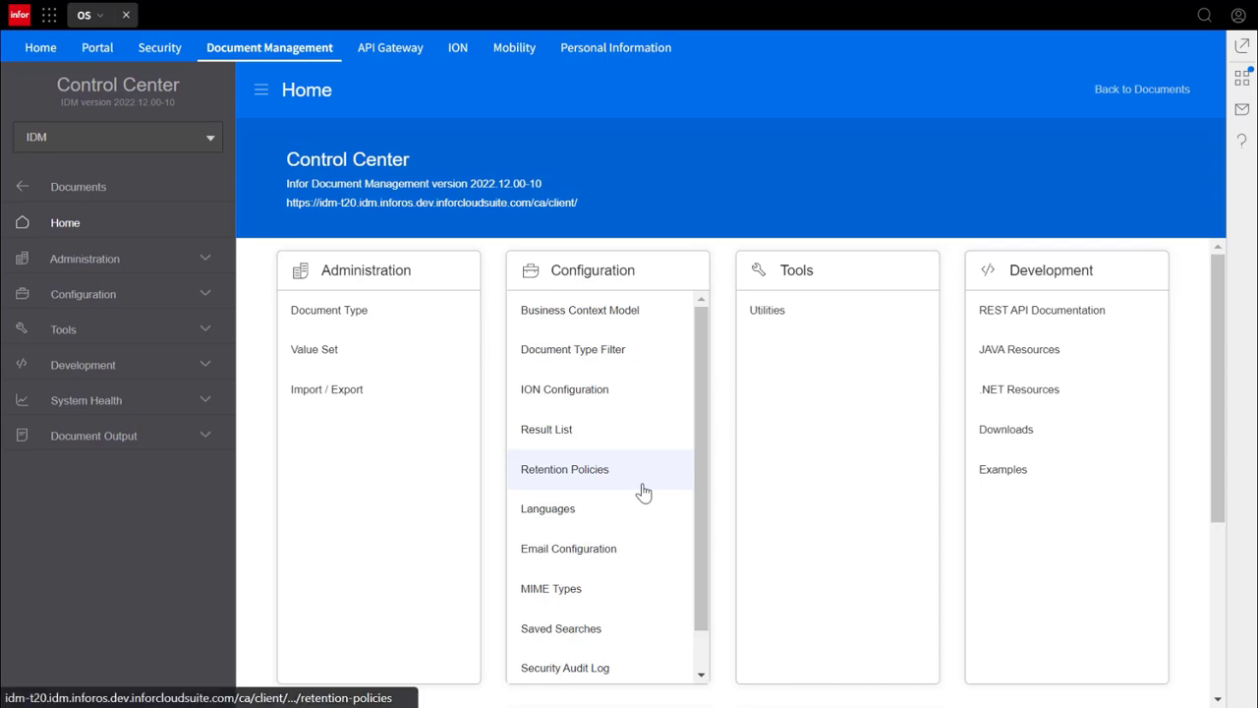
scroll(644, 492, "down", 1)
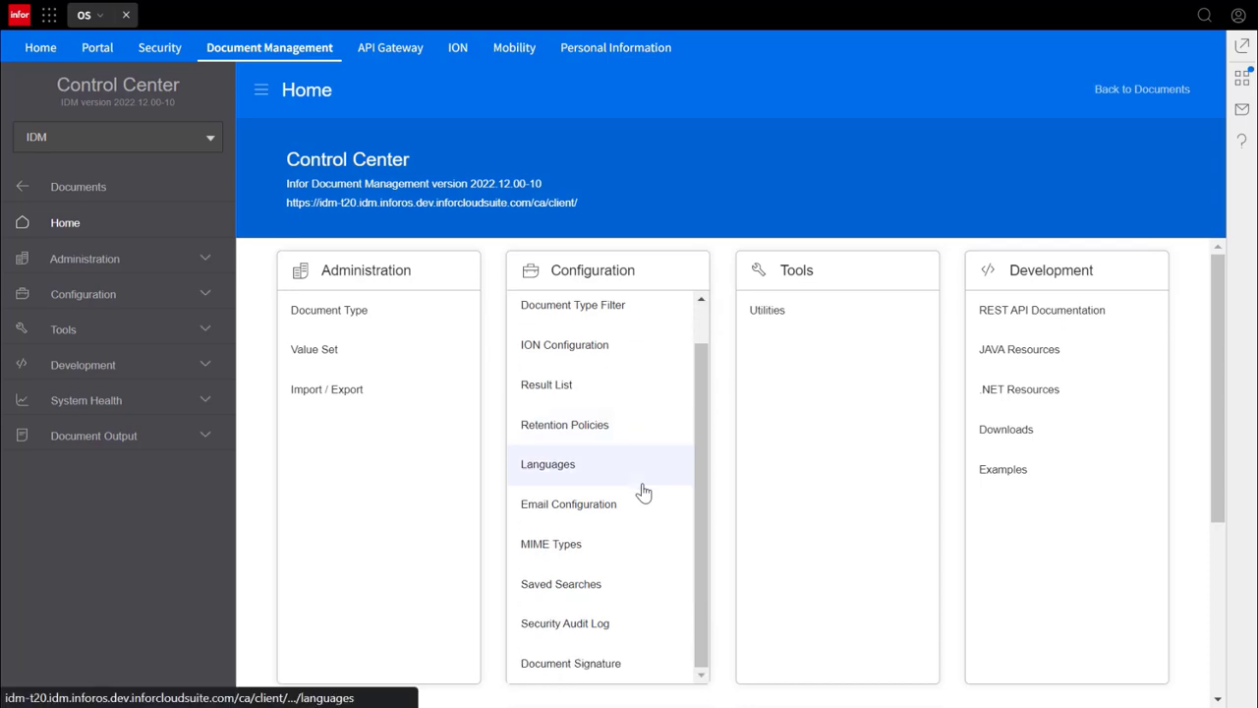
left_click(566, 663)
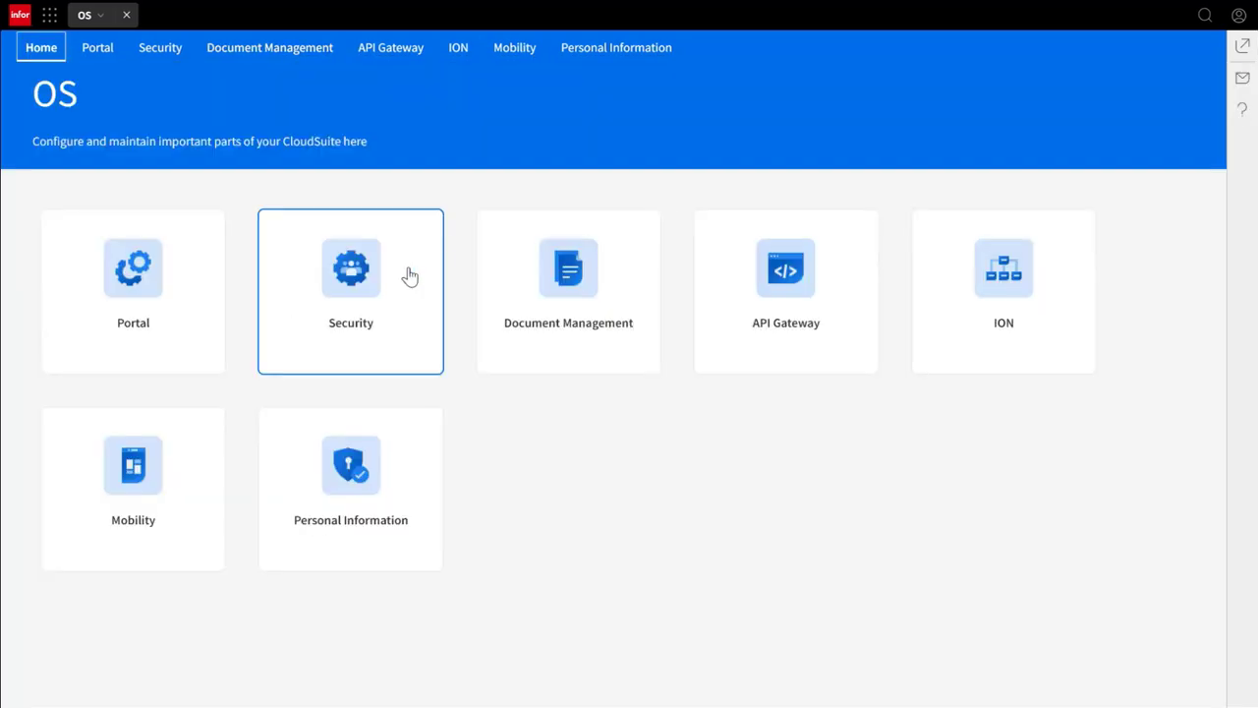
Step: Search the Security Users list for 'dar' and open the matching user's details
left_click(407, 275)
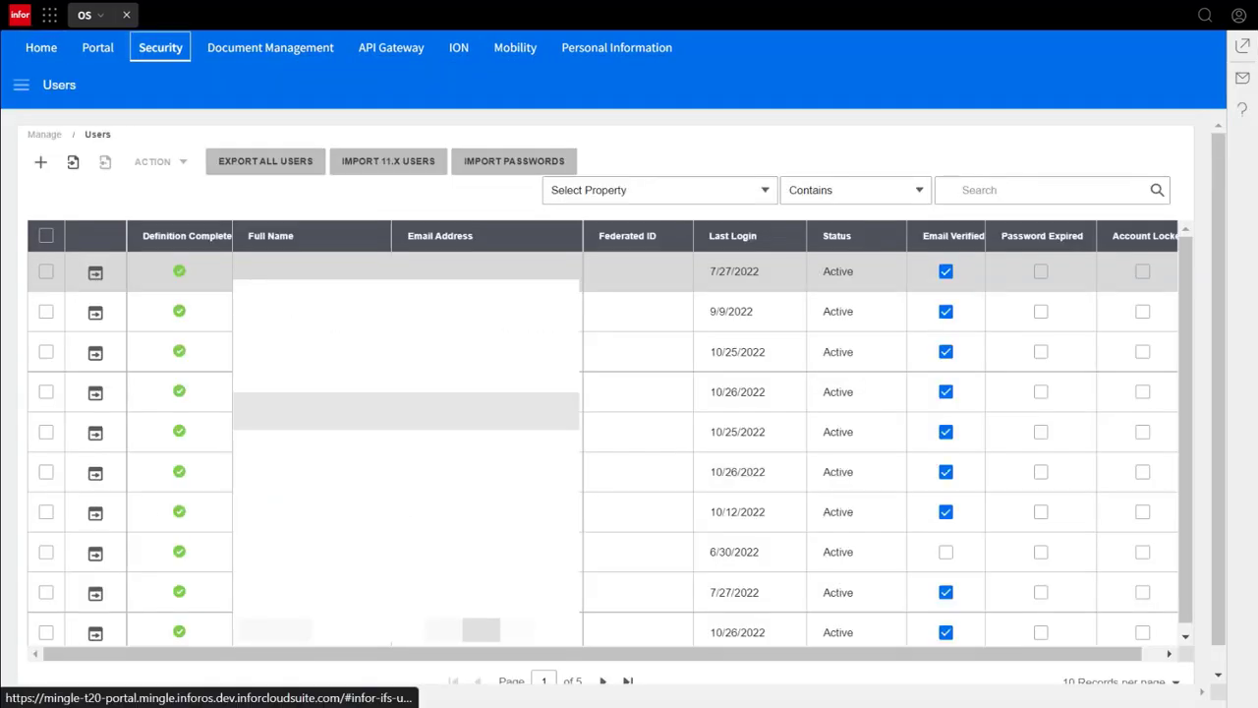
left_click(958, 195)
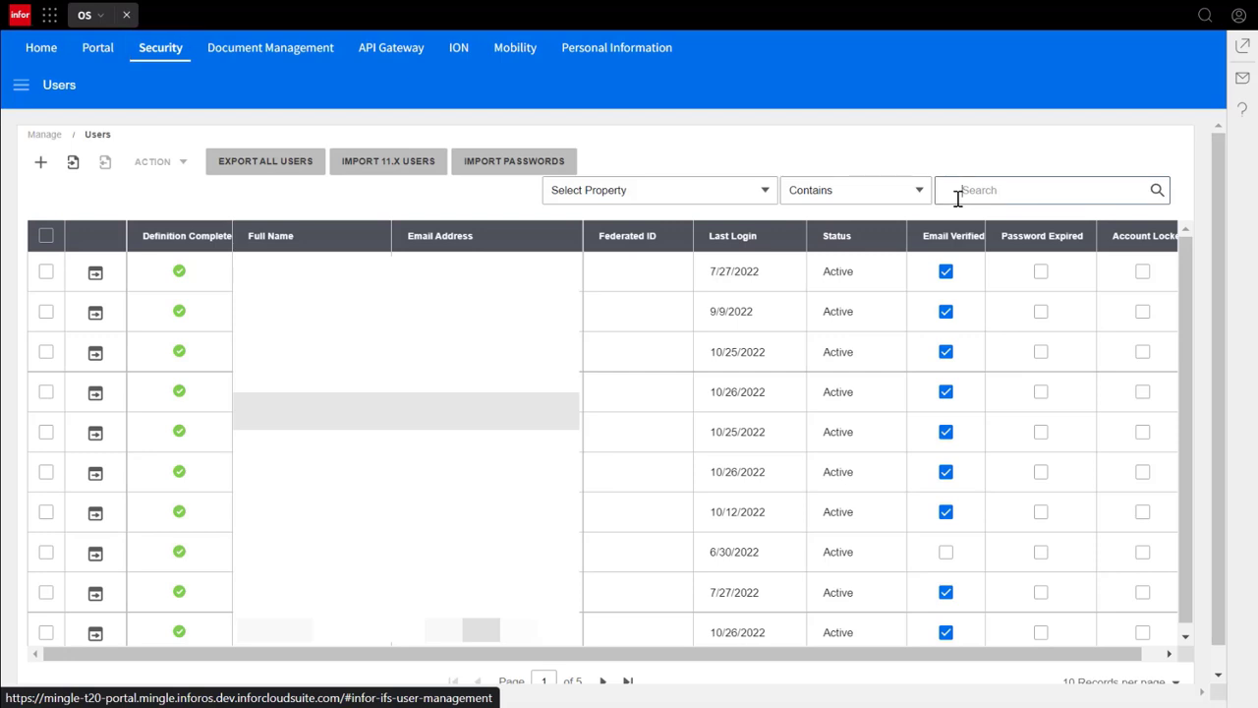
type("darius")
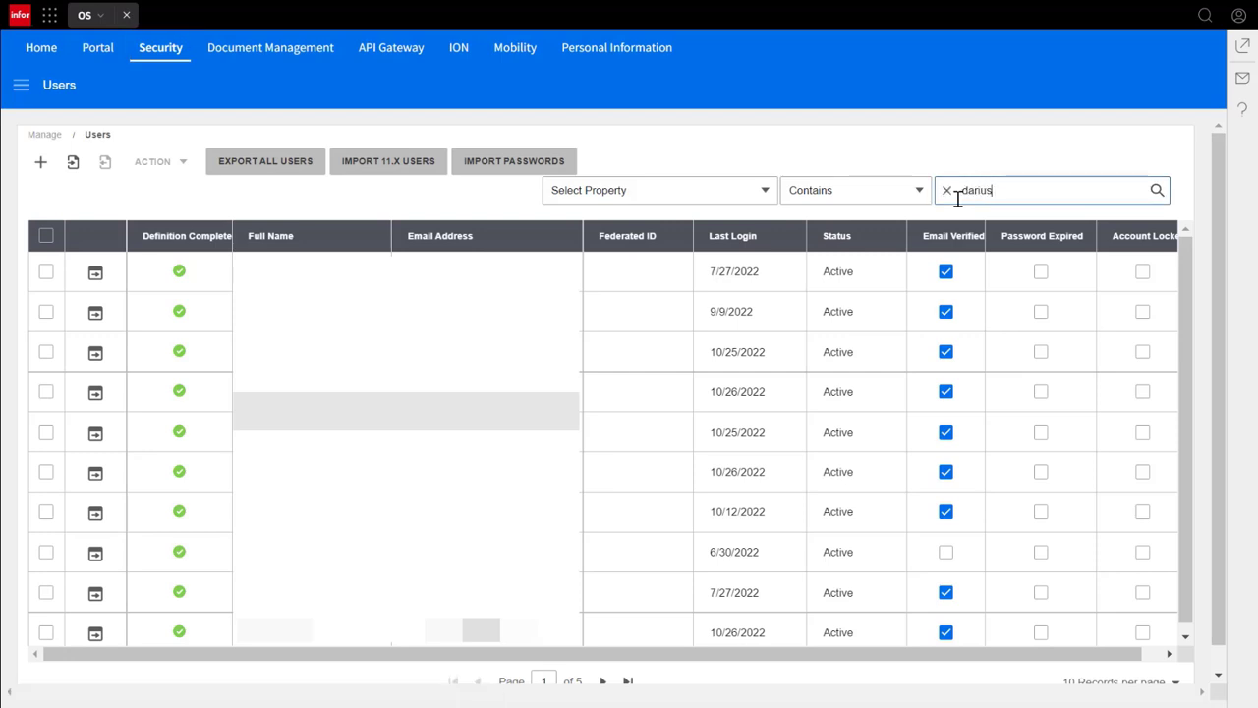
key("Return")
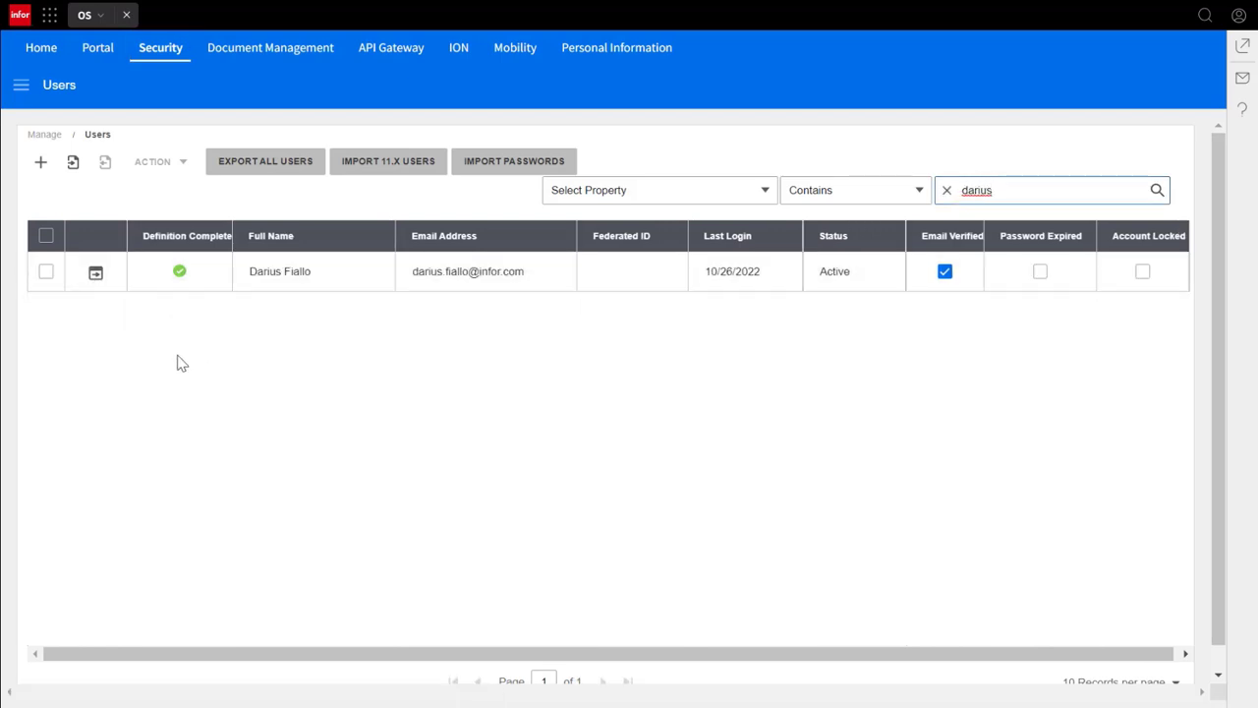
left_click(95, 278)
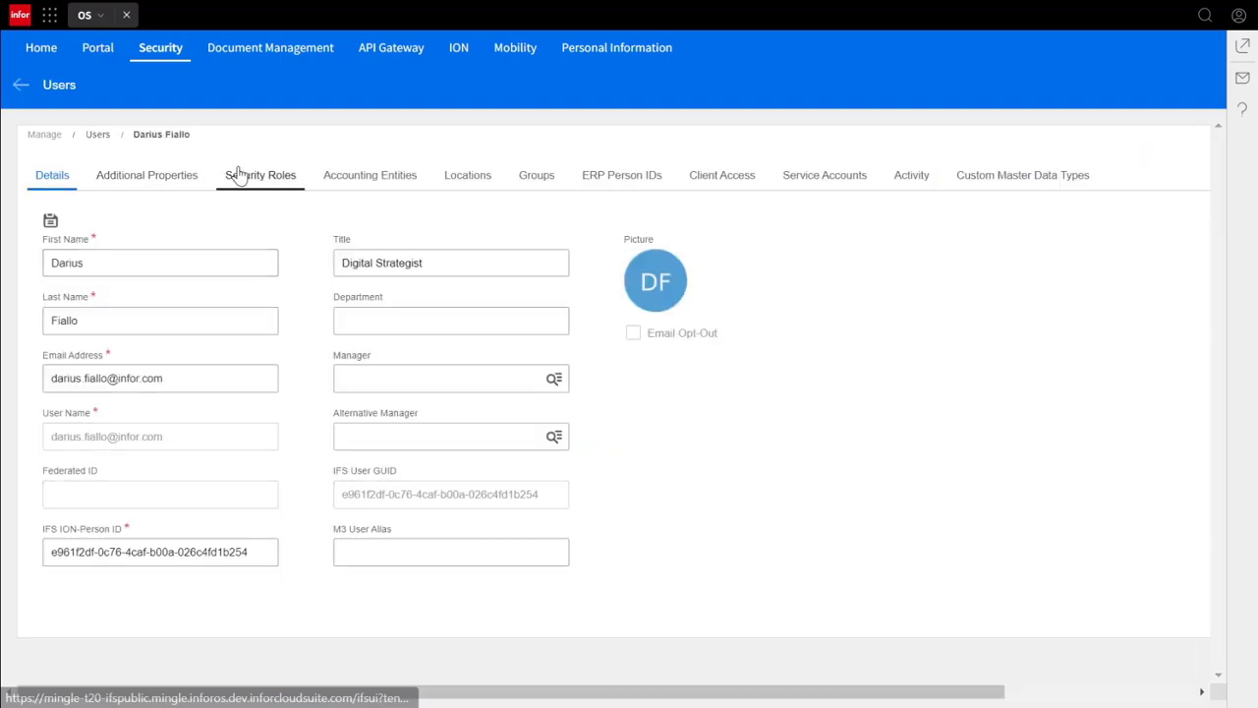
Step: Add the IDM-SignatureUser security role to the user
left_click(236, 173)
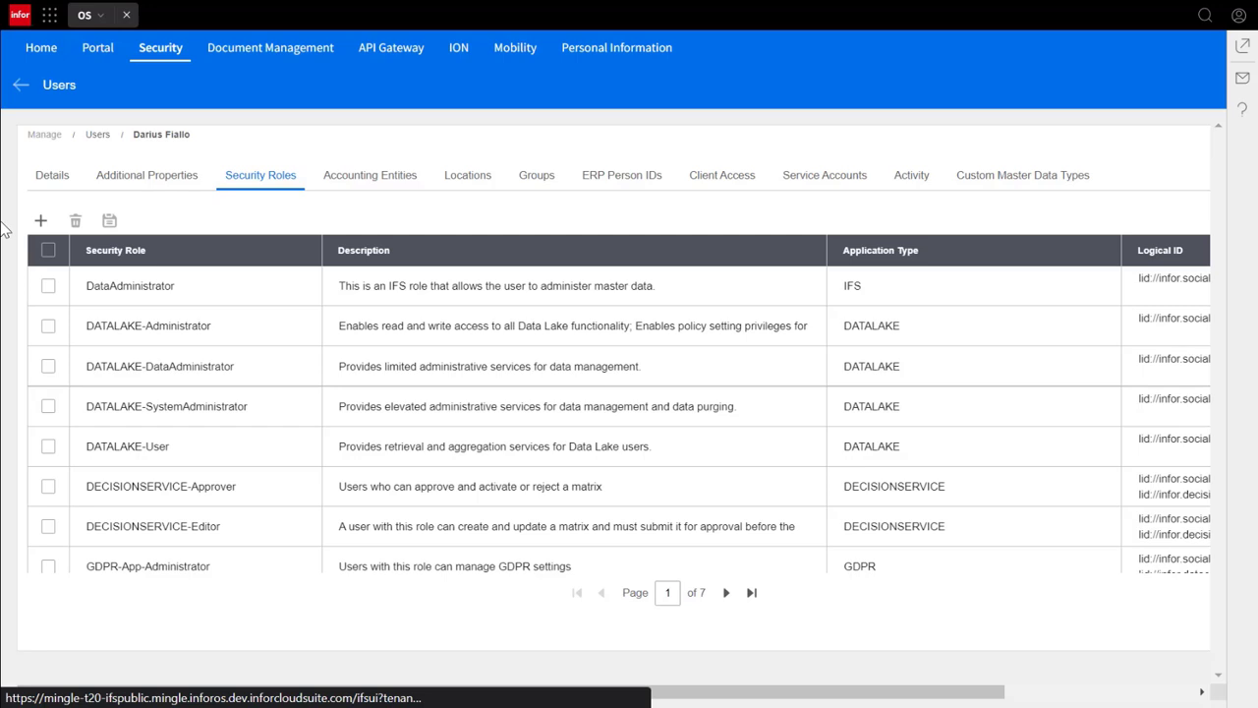
left_click(41, 222)
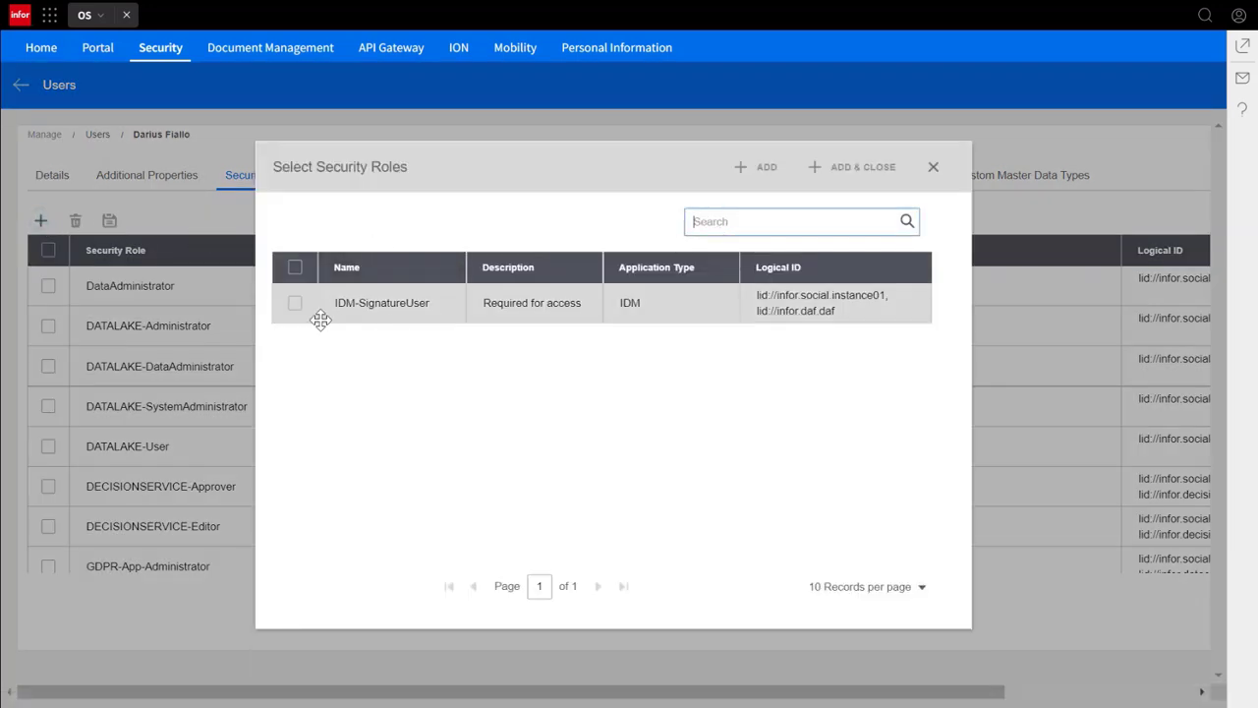
left_click(294, 305)
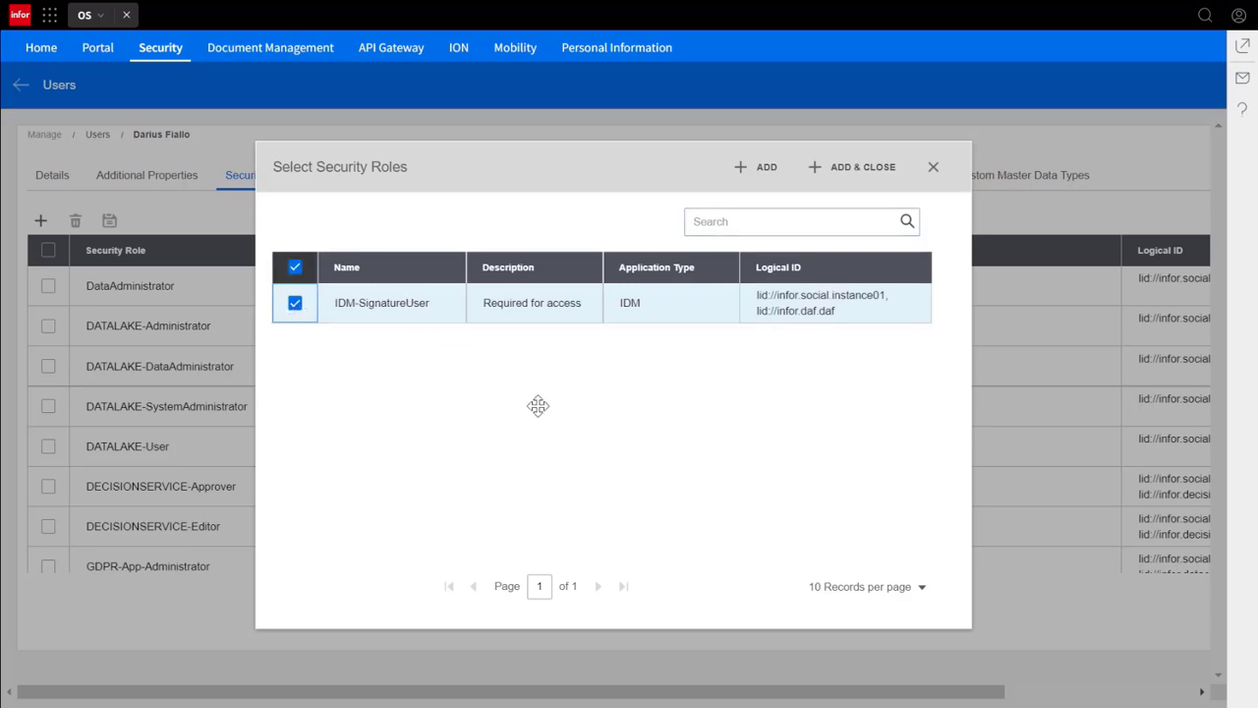
left_click(852, 169)
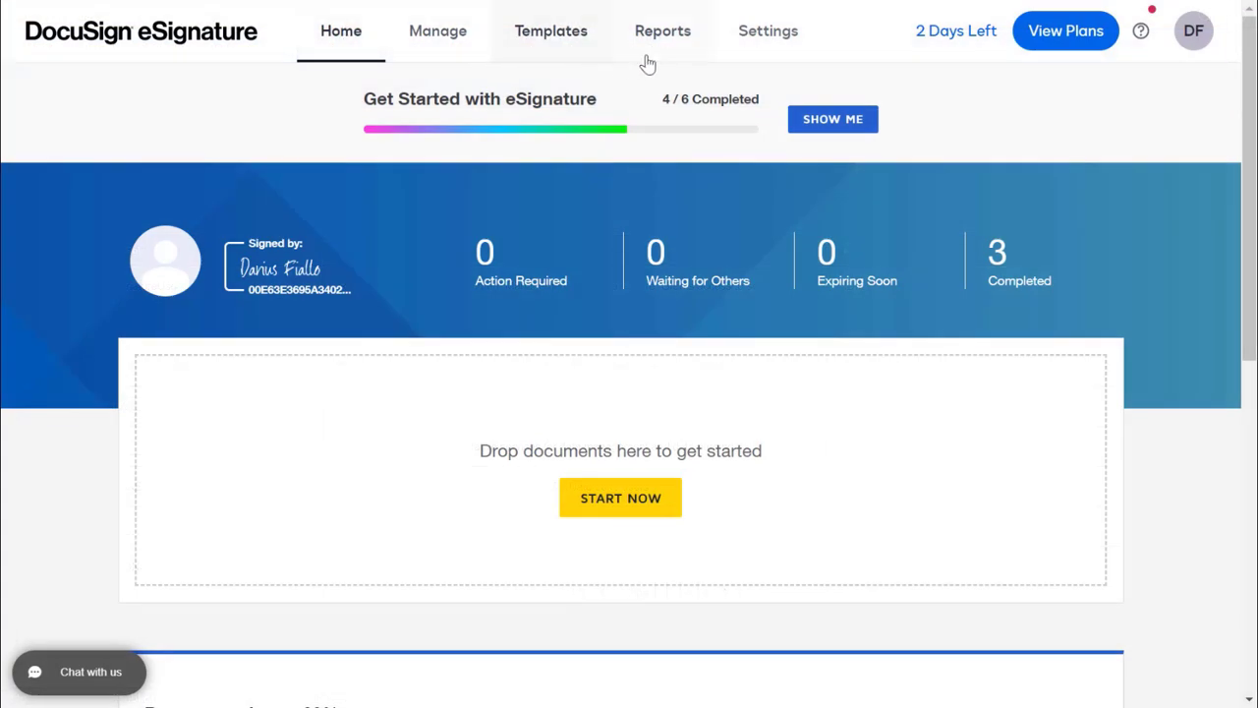
Step: Show DocuSign's Settings > Apps and Keys page with the API Account ID and Account Base URI
left_click(759, 37)
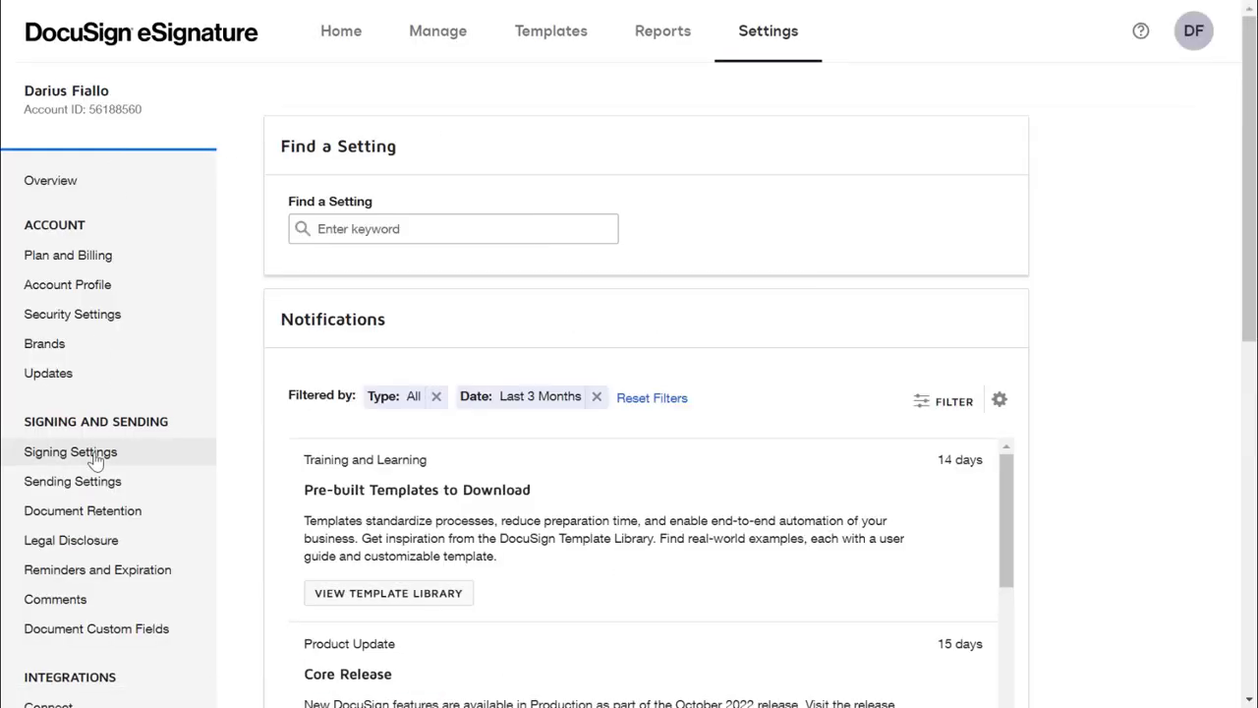
scroll(94, 461, "down", 2)
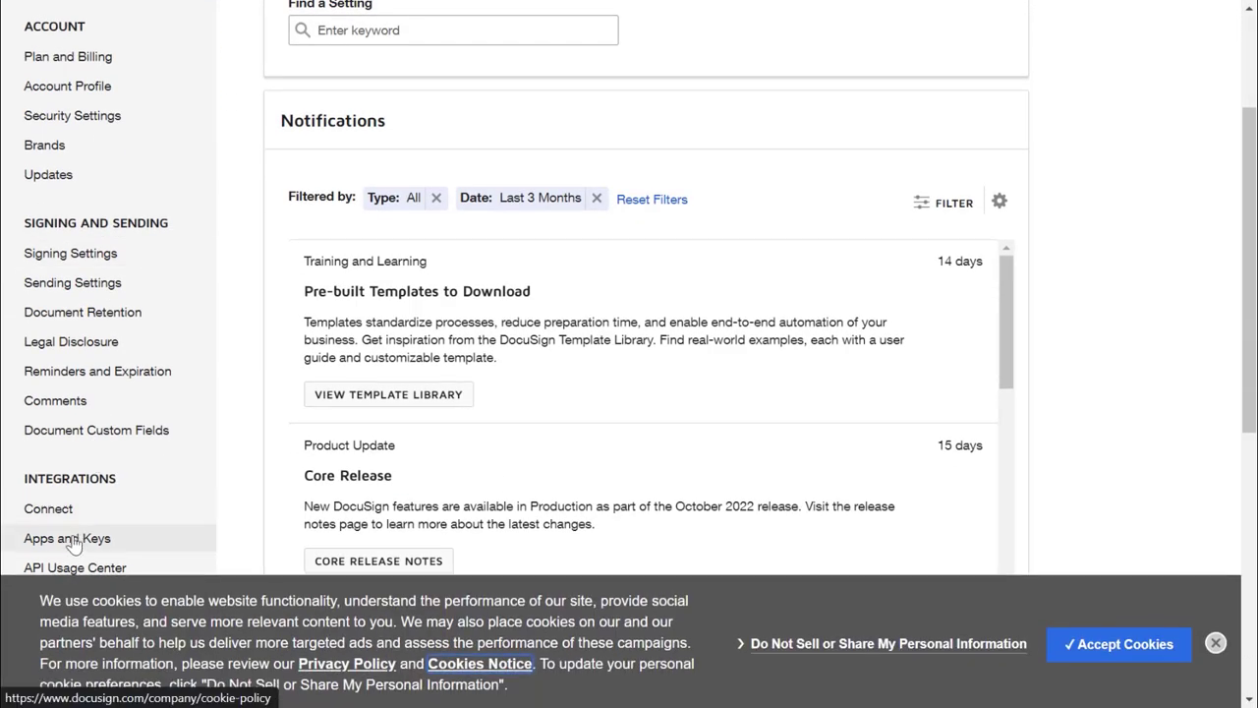
left_click(71, 541)
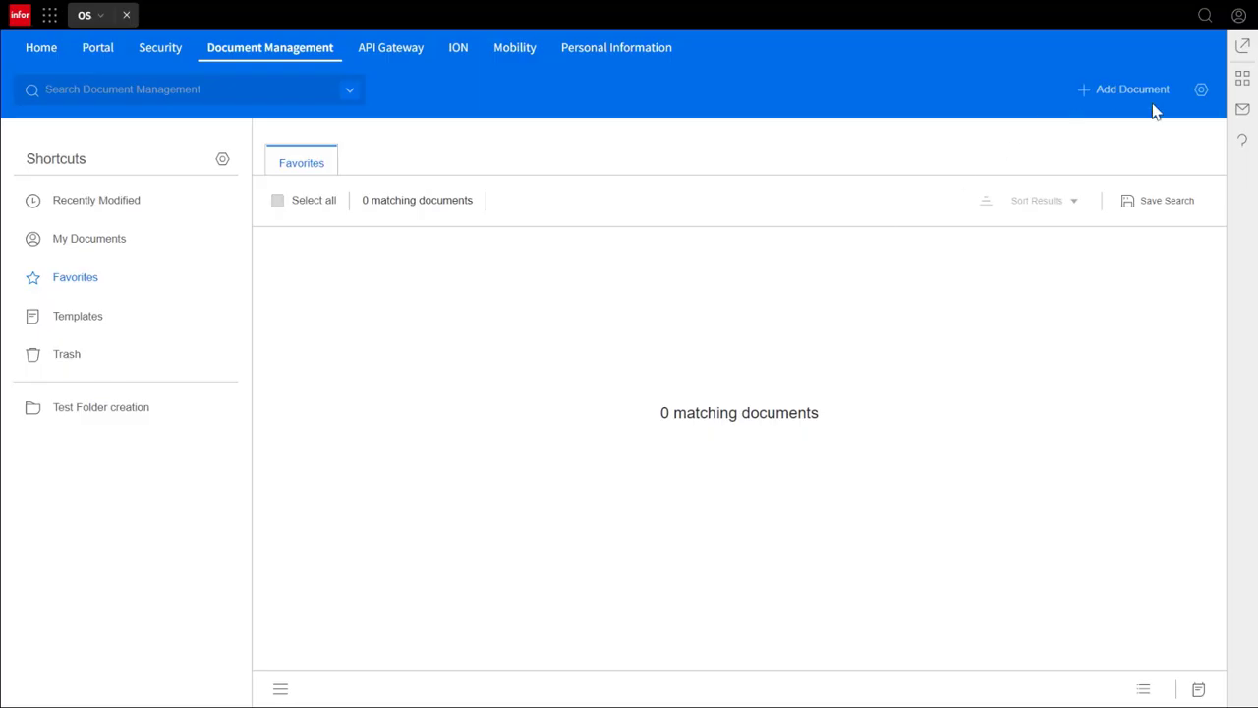
Step: Paste the DocuSign account ID and base URL into the Document Signature settings
left_click(1201, 91)
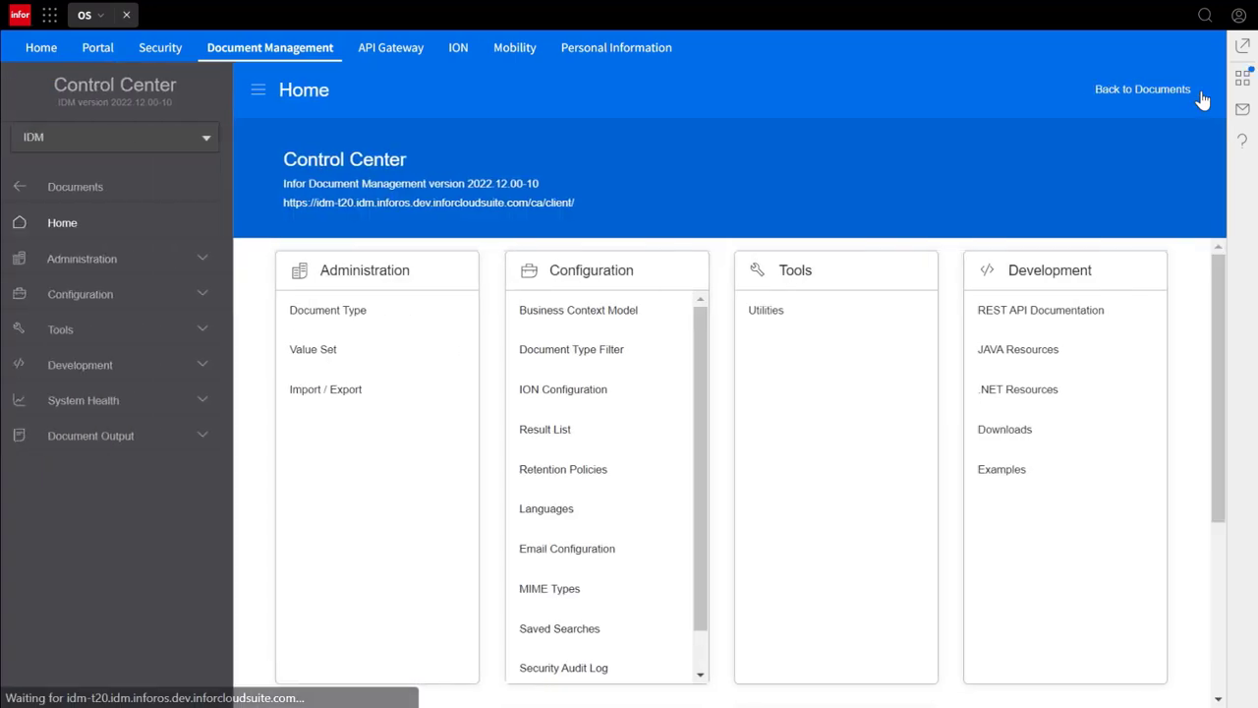
scroll(590, 551, "down", 1)
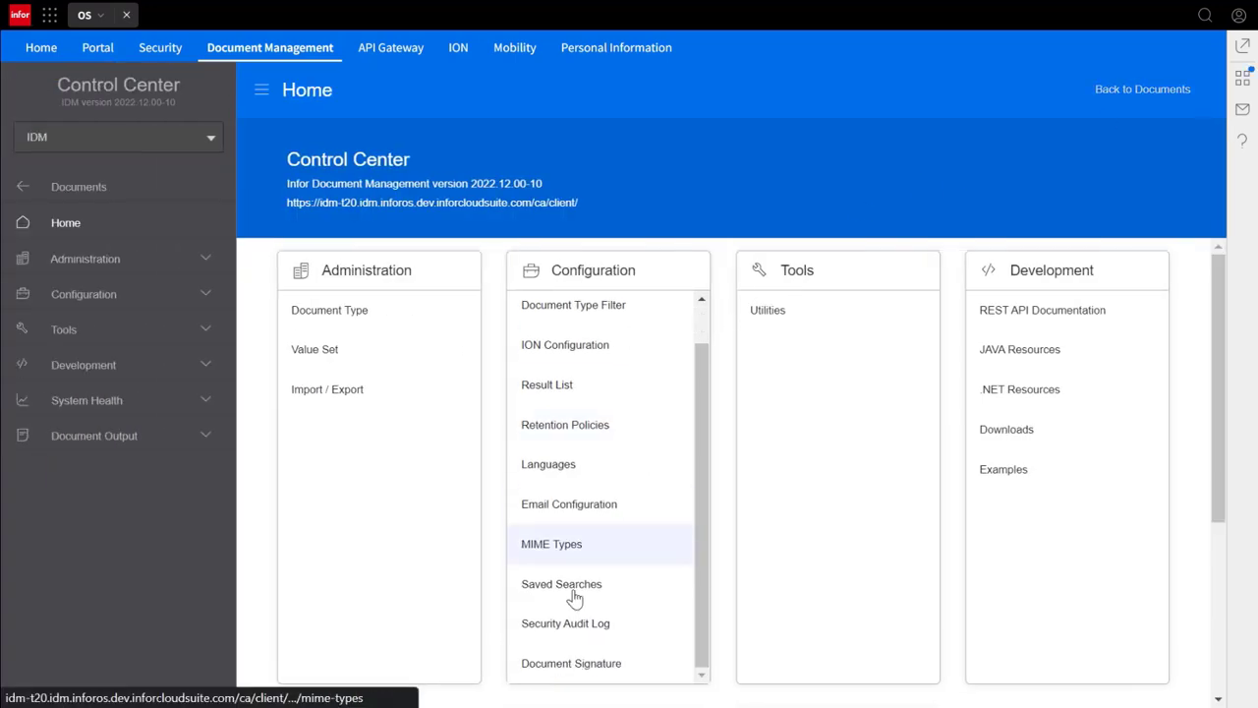
left_click(551, 663)
left_click(260, 103)
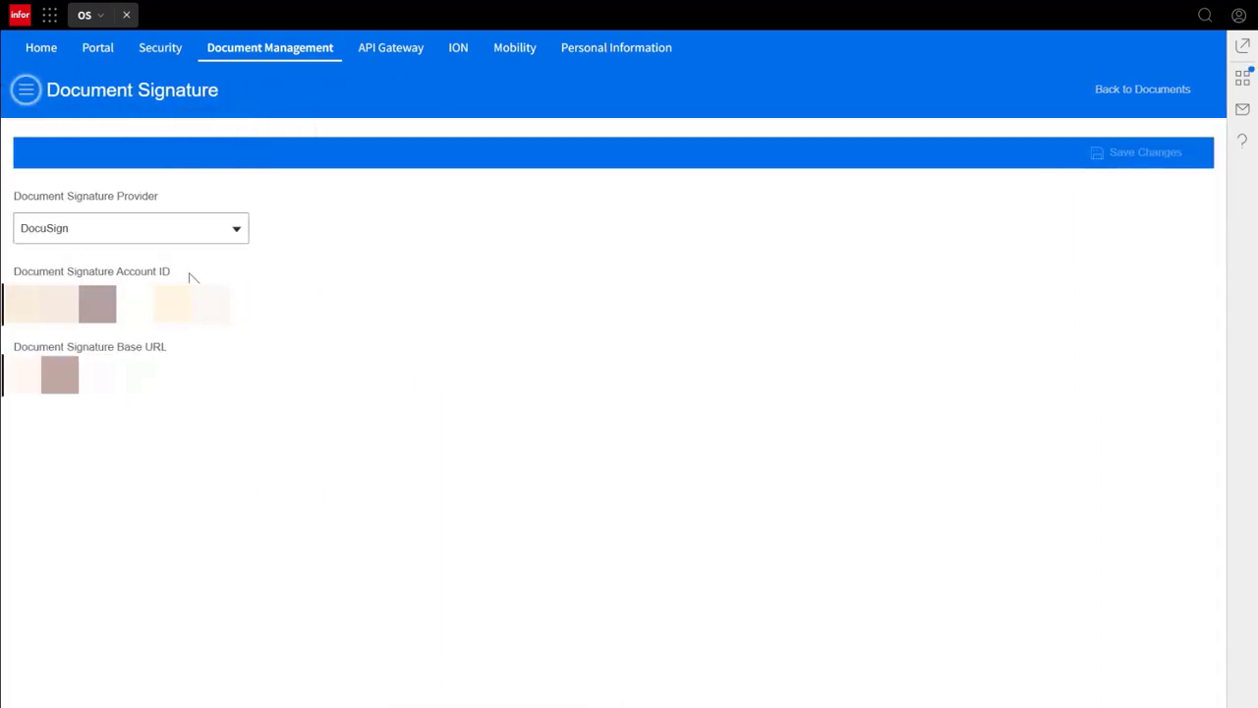
double_click(116, 304)
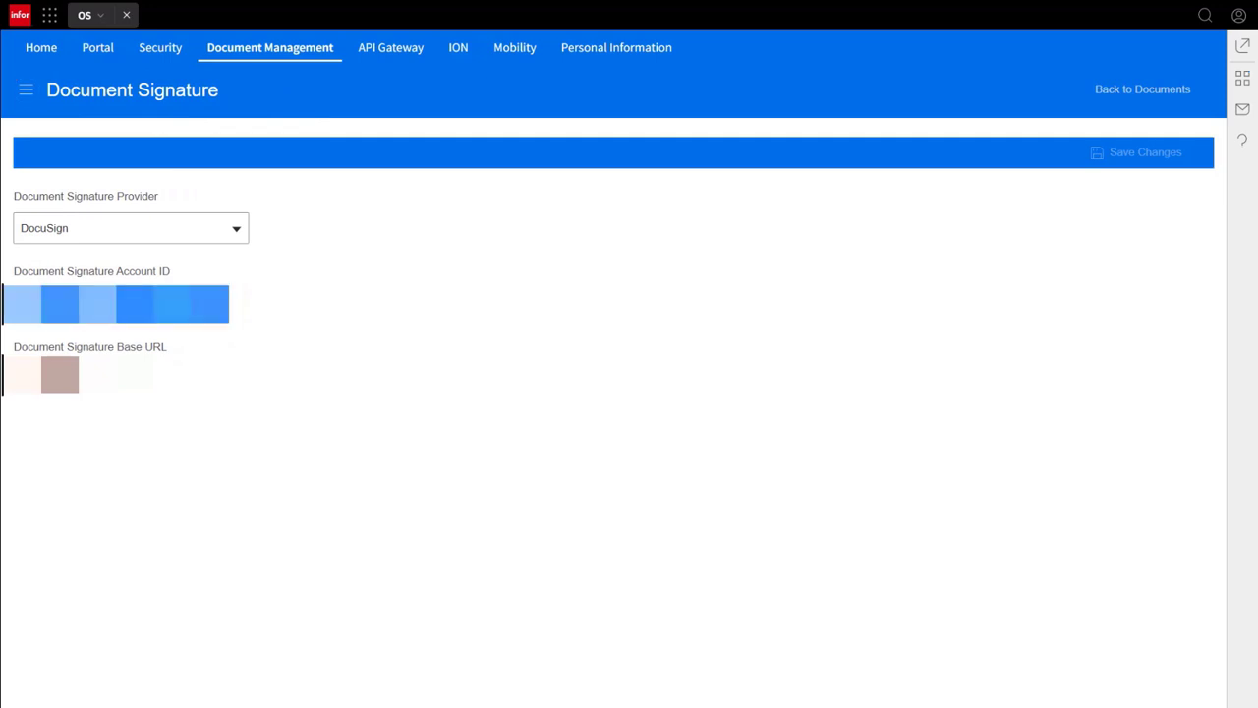
key("Tab")
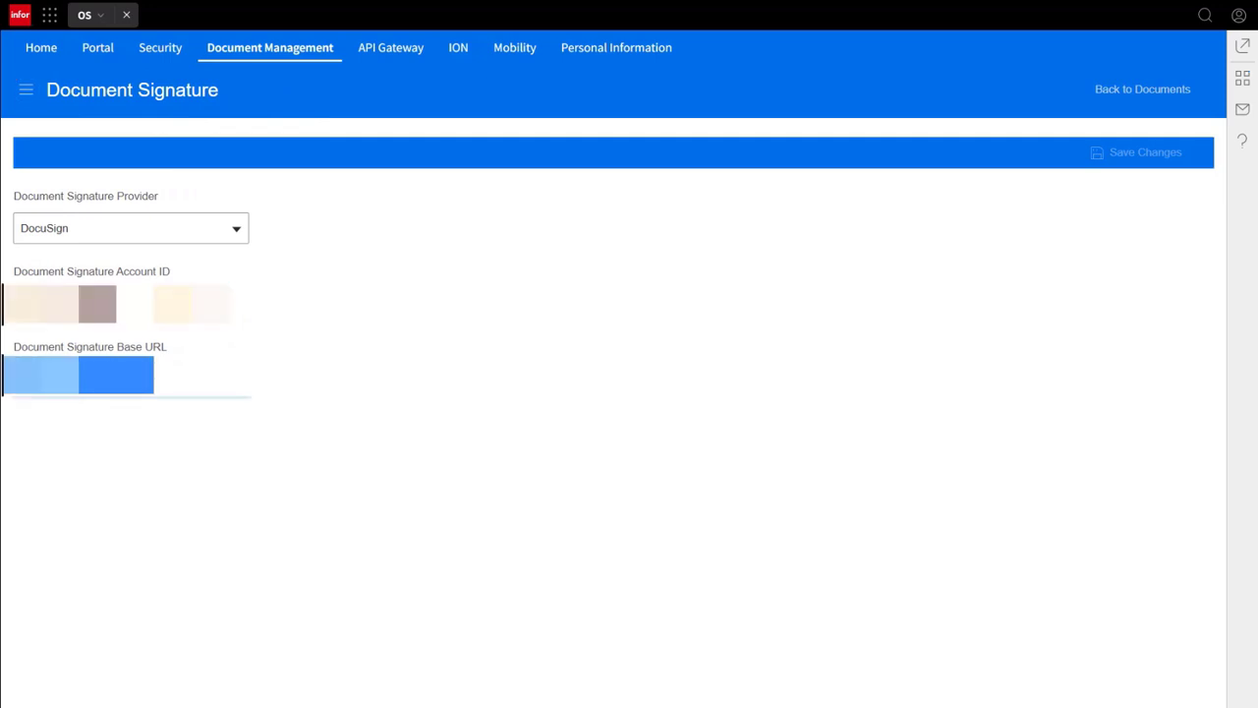
key("ctrl+v")
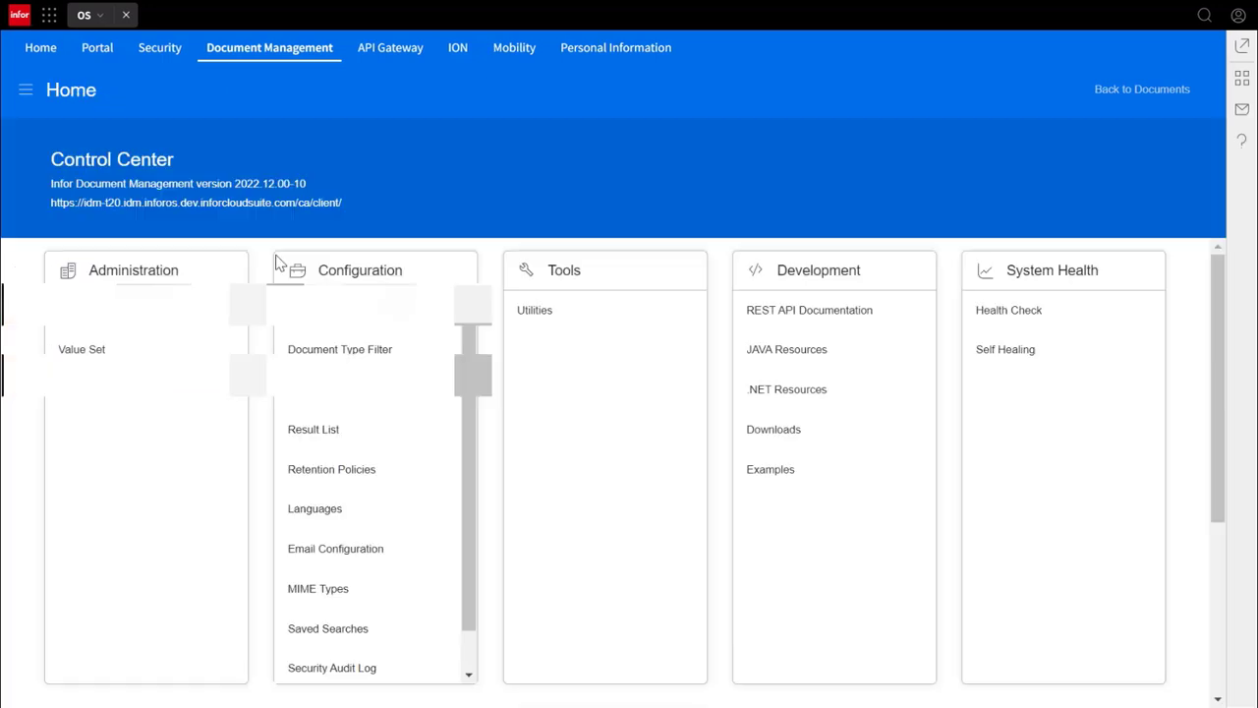
Step: Enable Document Signature on the DocuSignTest document type and save the change
left_click(193, 315)
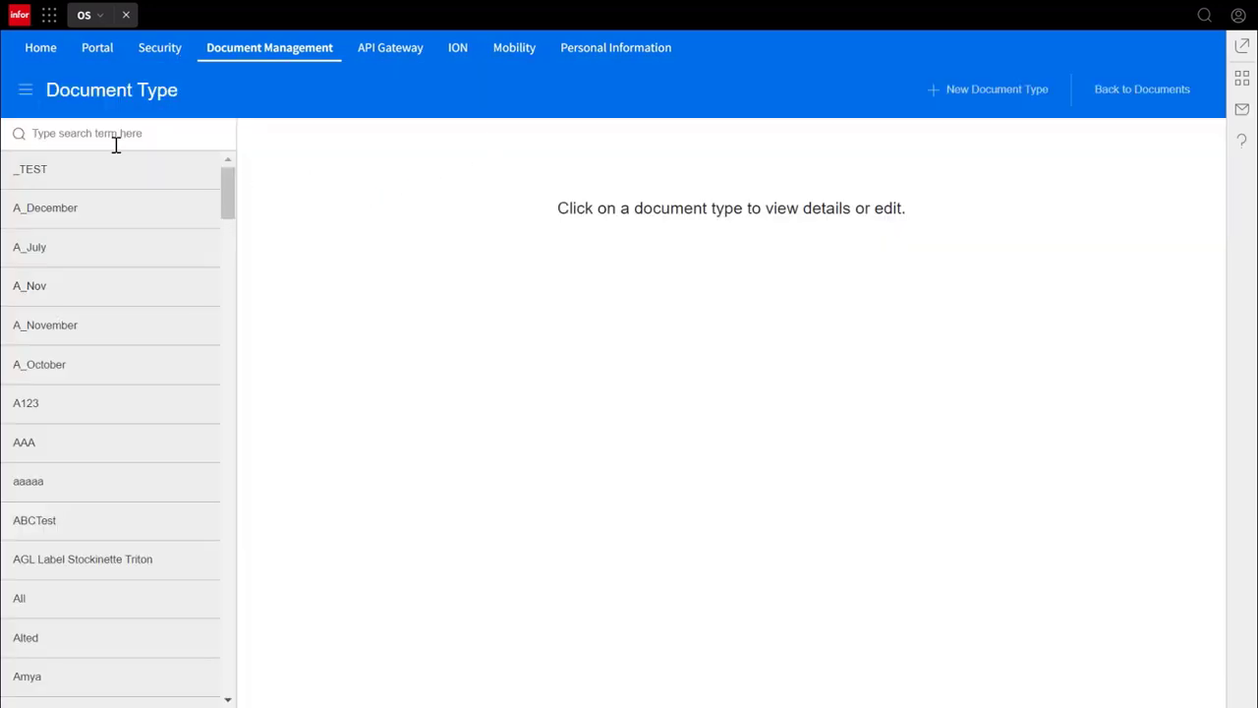
type("DocuSign")
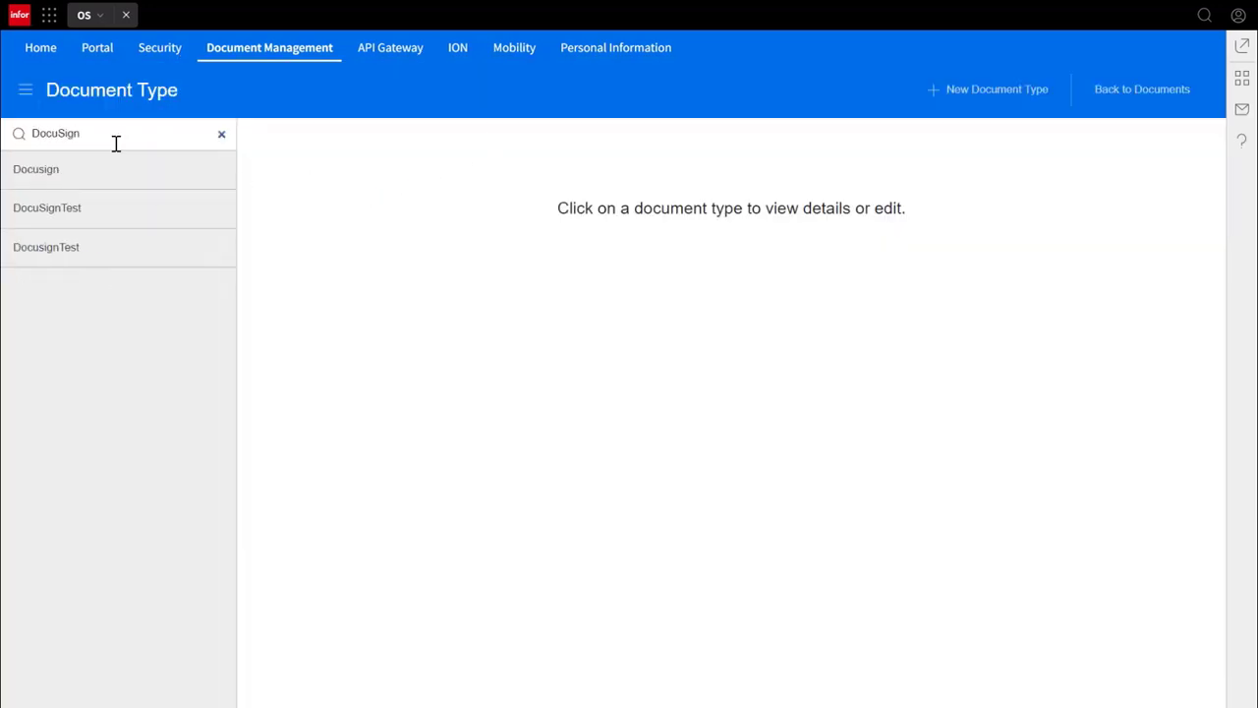
left_click(93, 207)
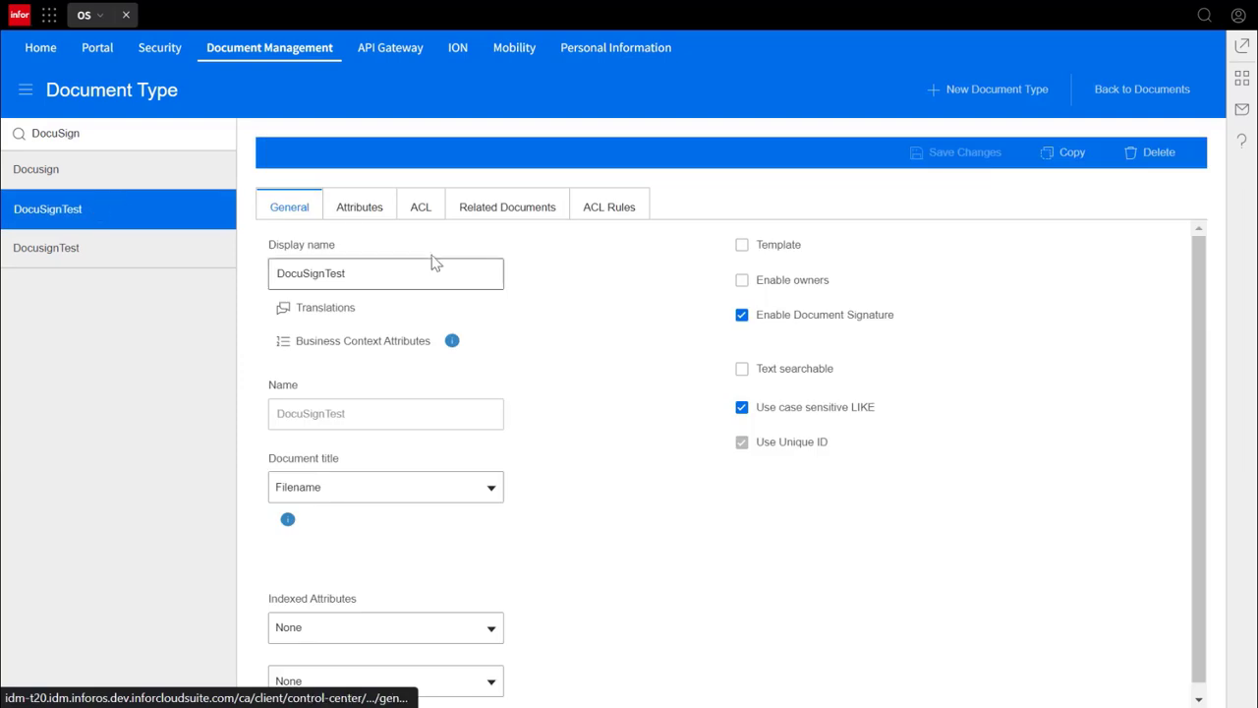
left_click(745, 319)
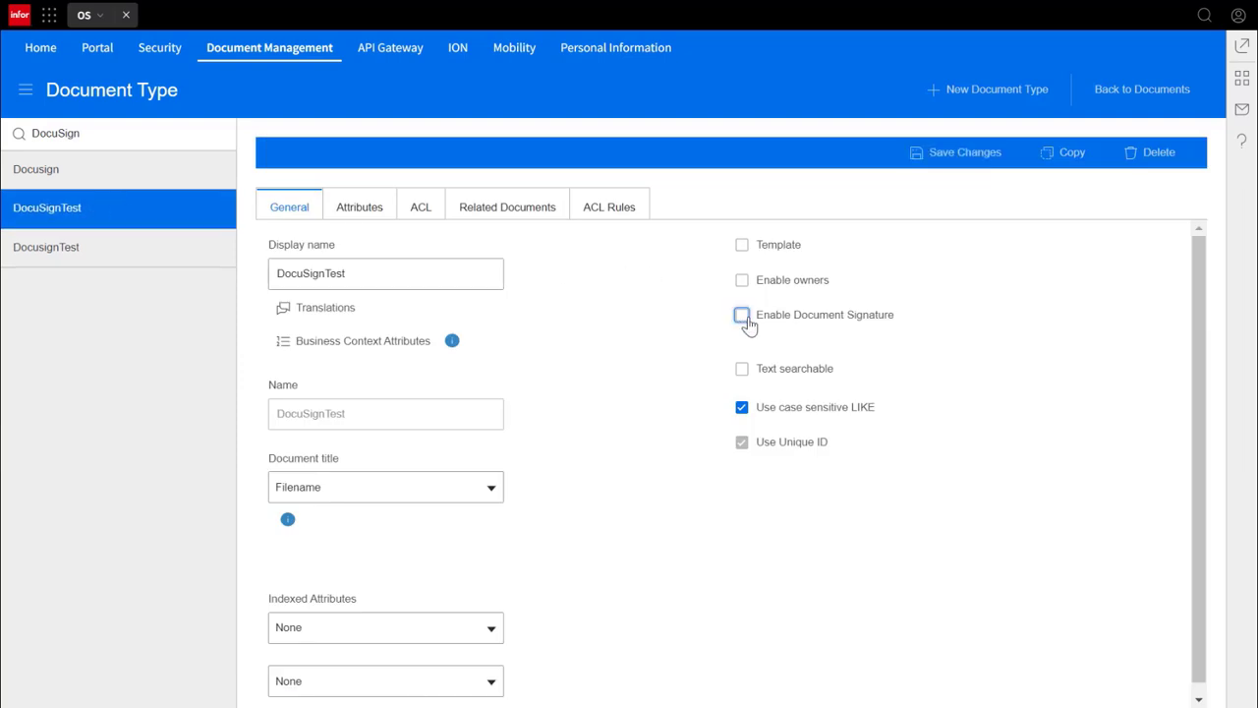
left_click(992, 155)
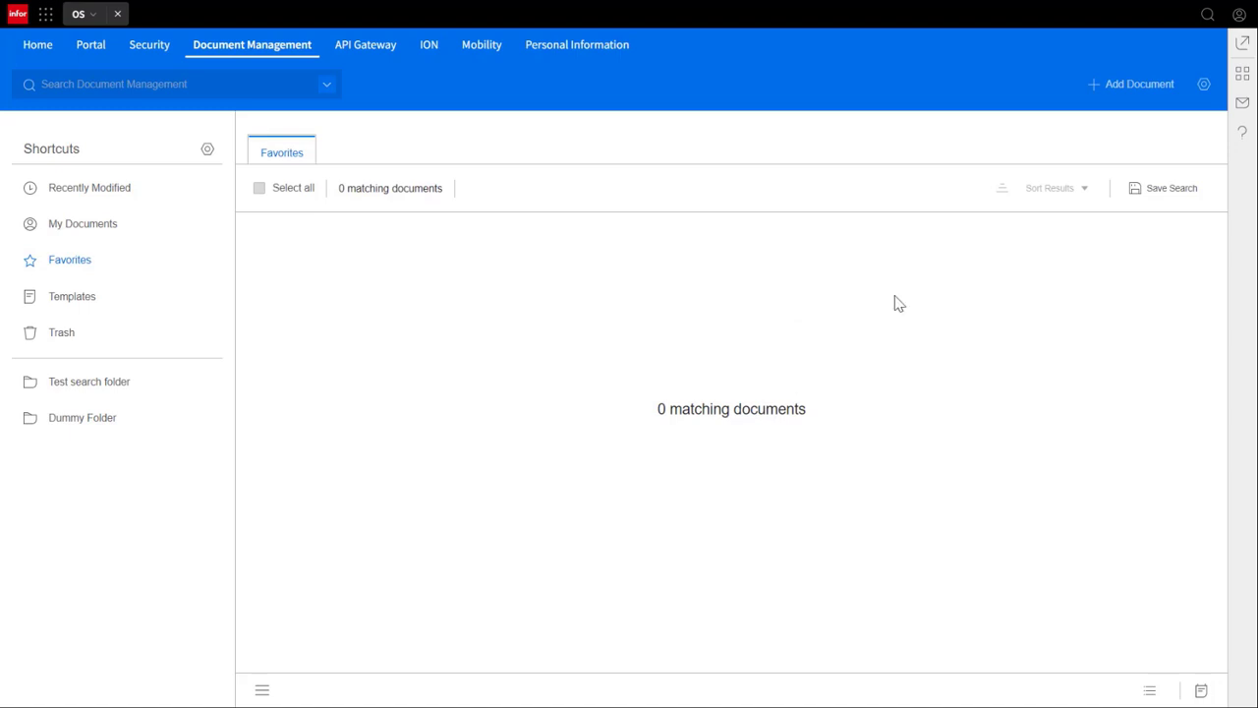
Step: Create a new document of type DocuSignTest
left_click(1128, 83)
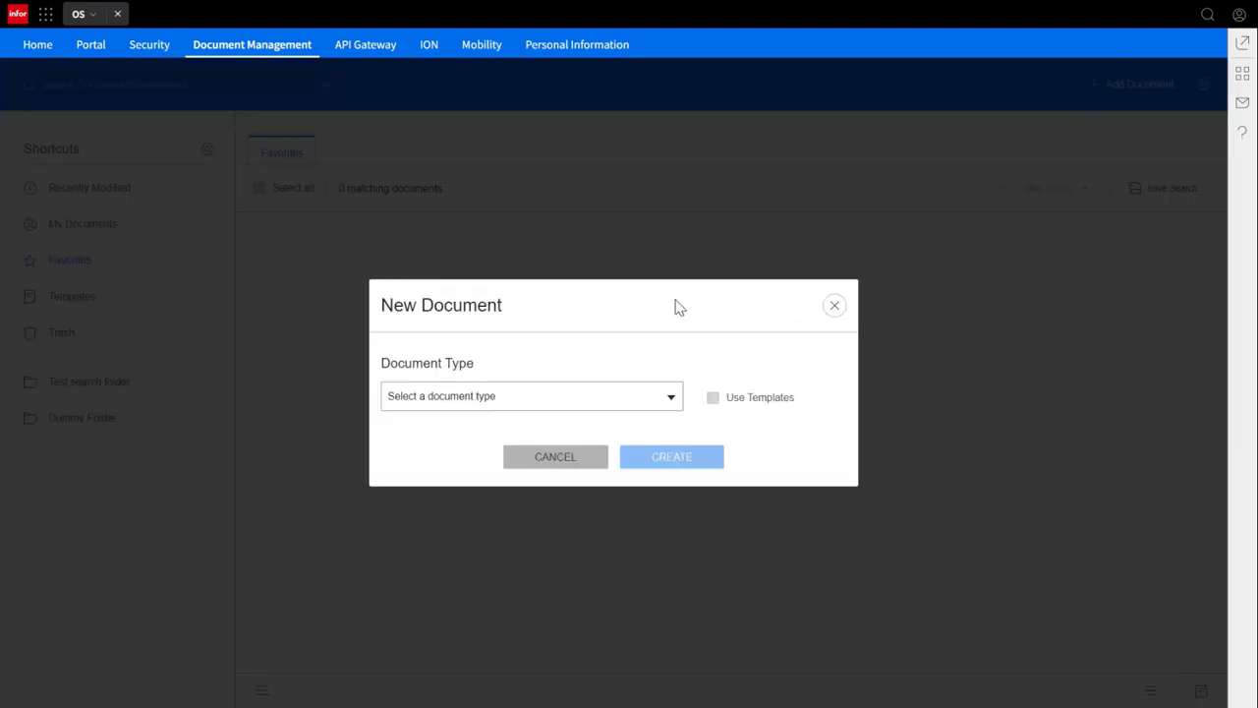
left_click(583, 394)
type("Docusign")
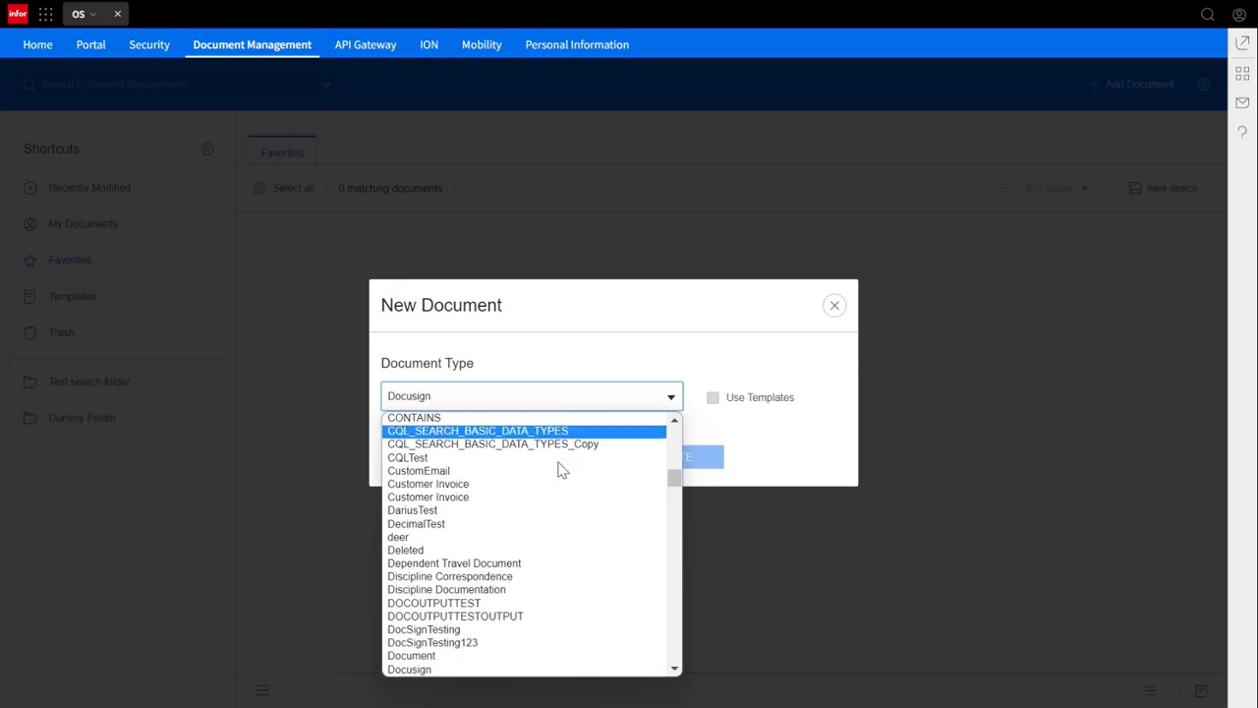
scroll(551, 580, "down", 2)
left_click(469, 623)
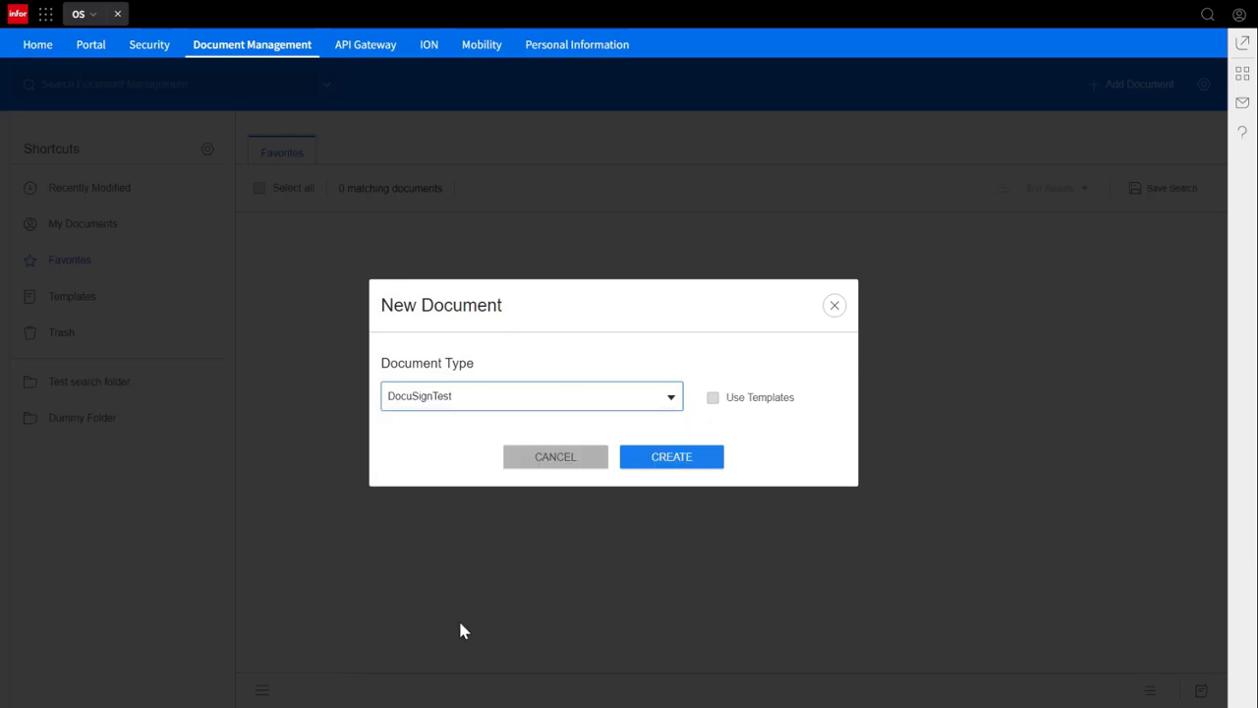
left_click(700, 468)
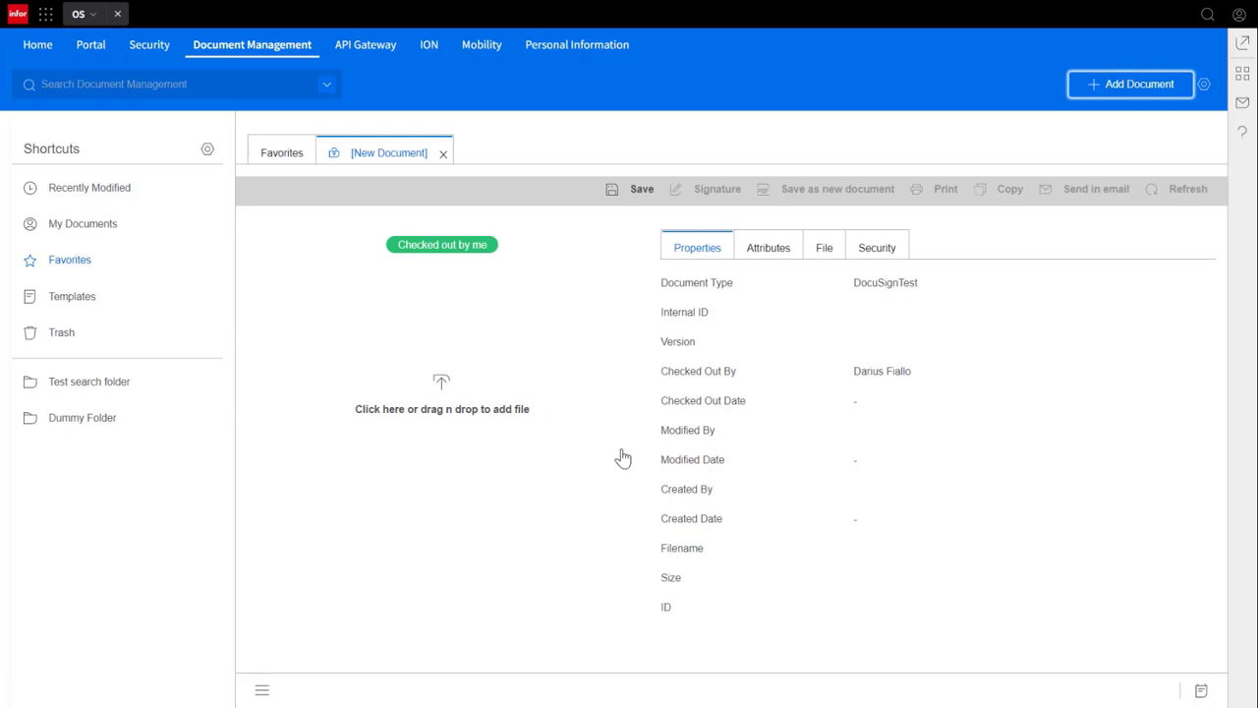
Step: Attach the hospital equipment supplies agreement file to the document and save it
left_click(494, 430)
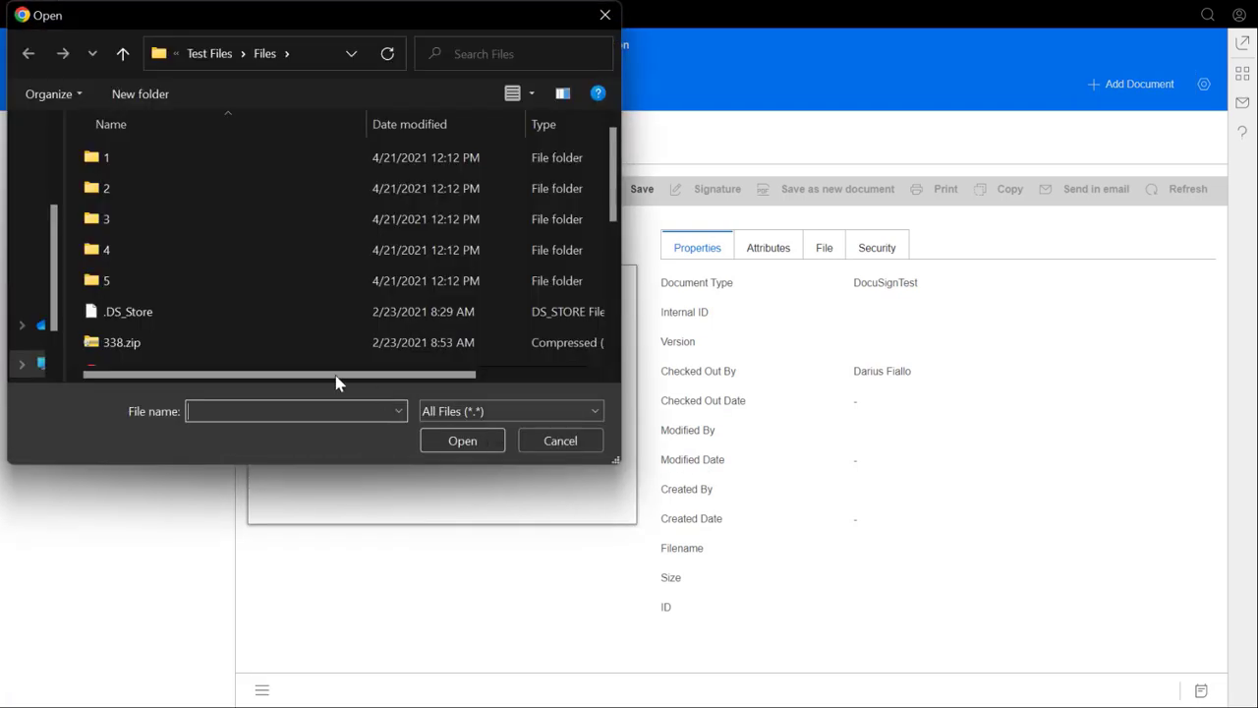
scroll(174, 274, "down", 3)
left_click(172, 236)
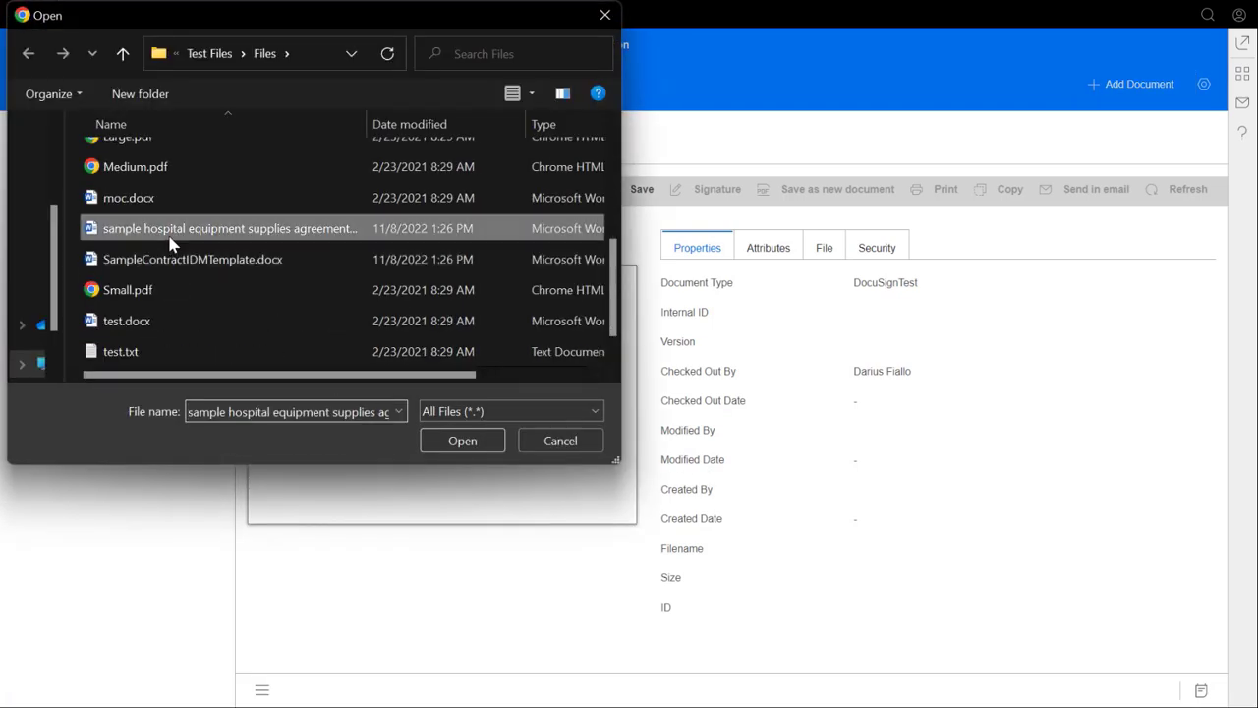
left_click(462, 440)
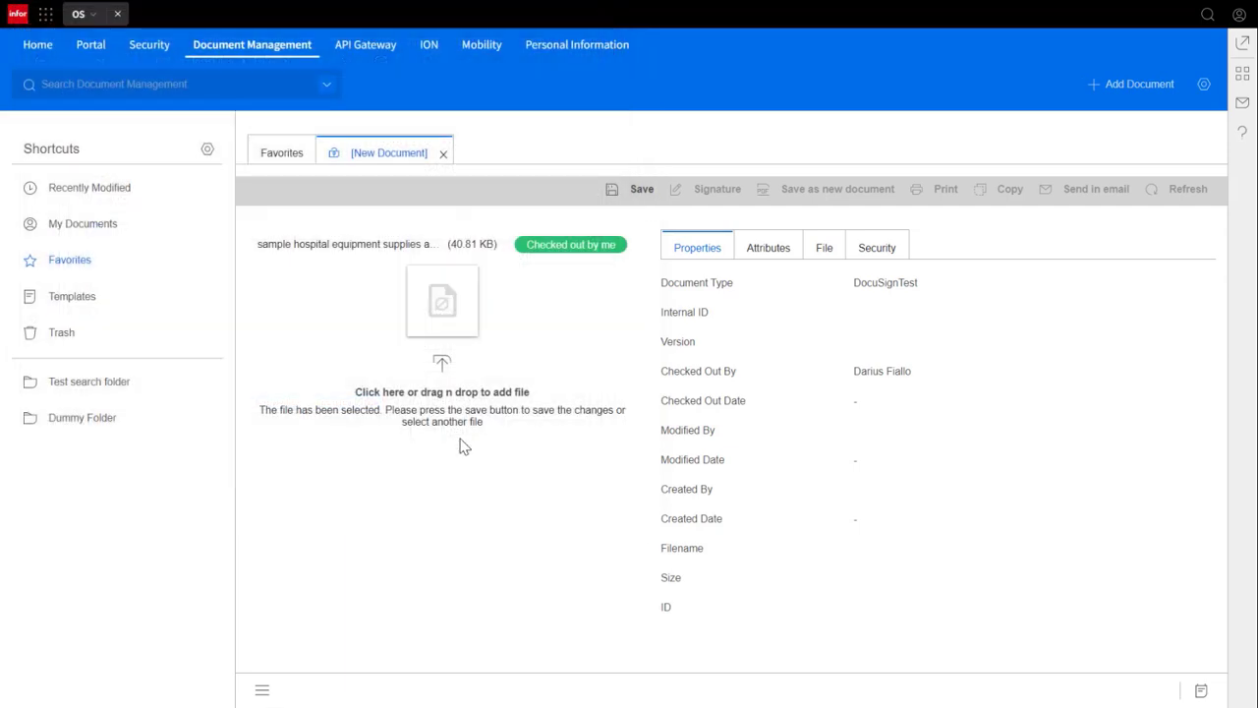
left_click(644, 191)
left_click(490, 193)
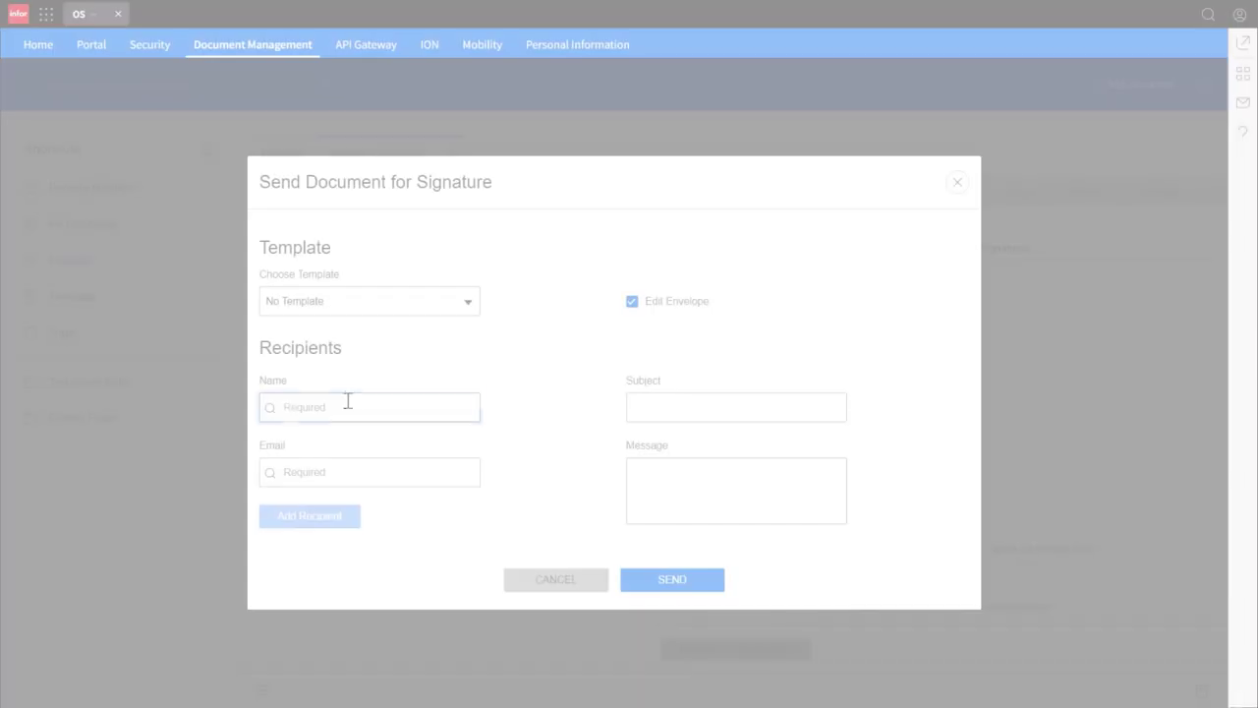
Step: Send the agreement to the suggested recipient with subject 'Please Sign' and message 'Please sign this document'
type("Darius")
left_click(383, 449)
left_click(704, 394)
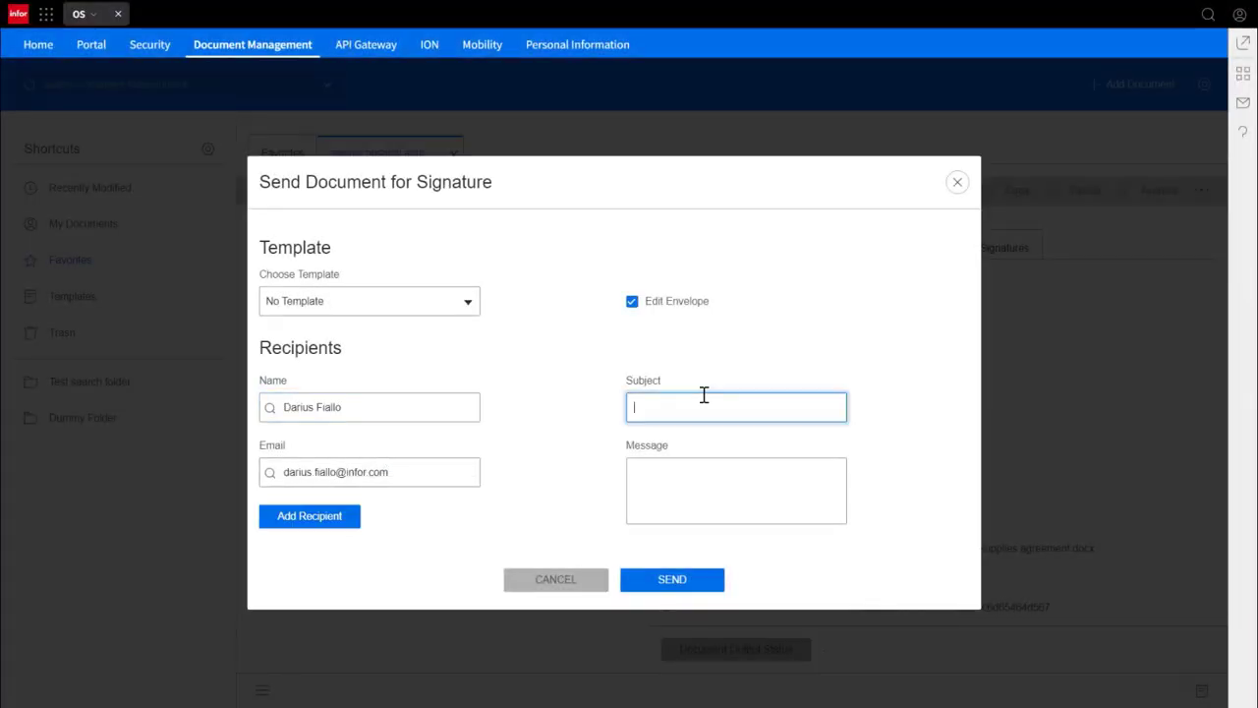
key("Tab")
type("Pleas")
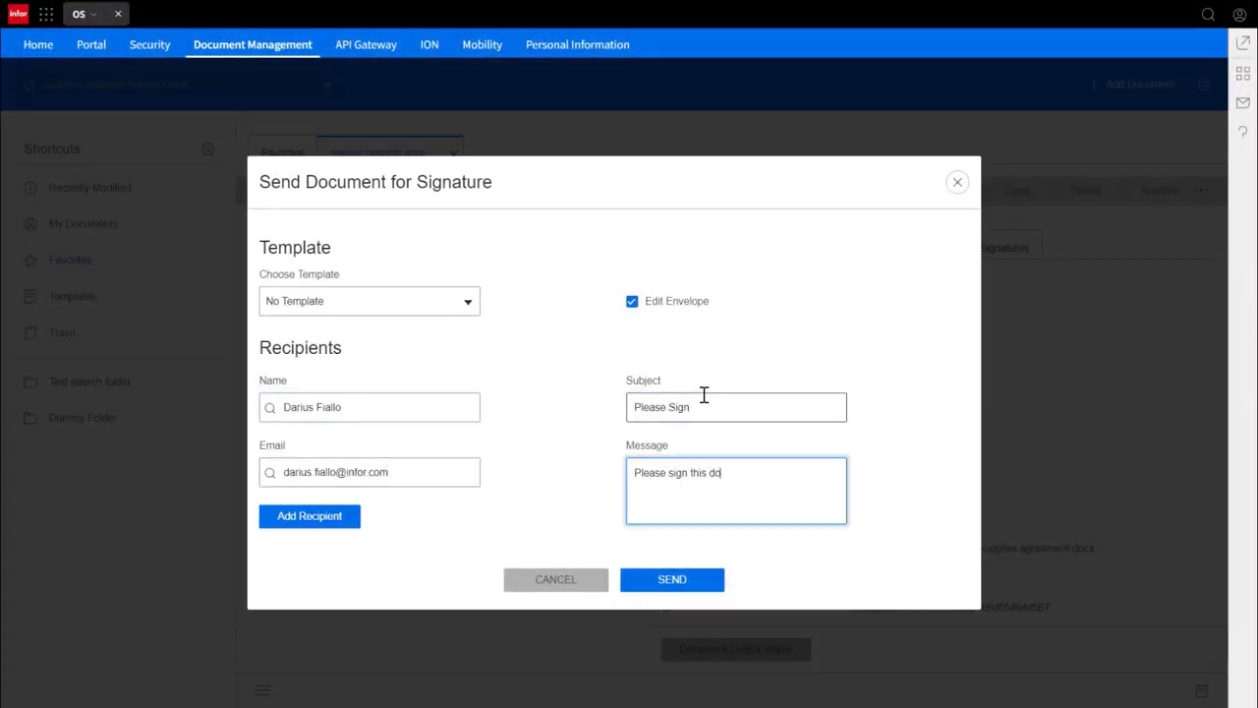
left_click(325, 524)
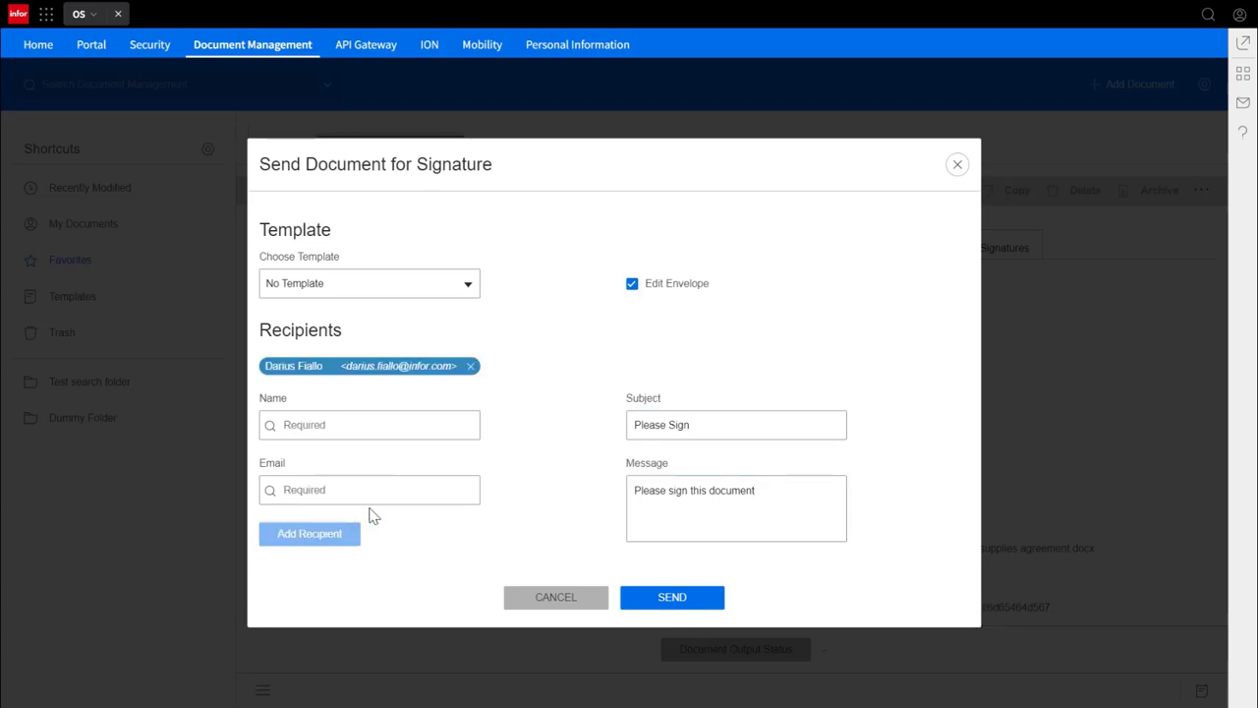
left_click(652, 599)
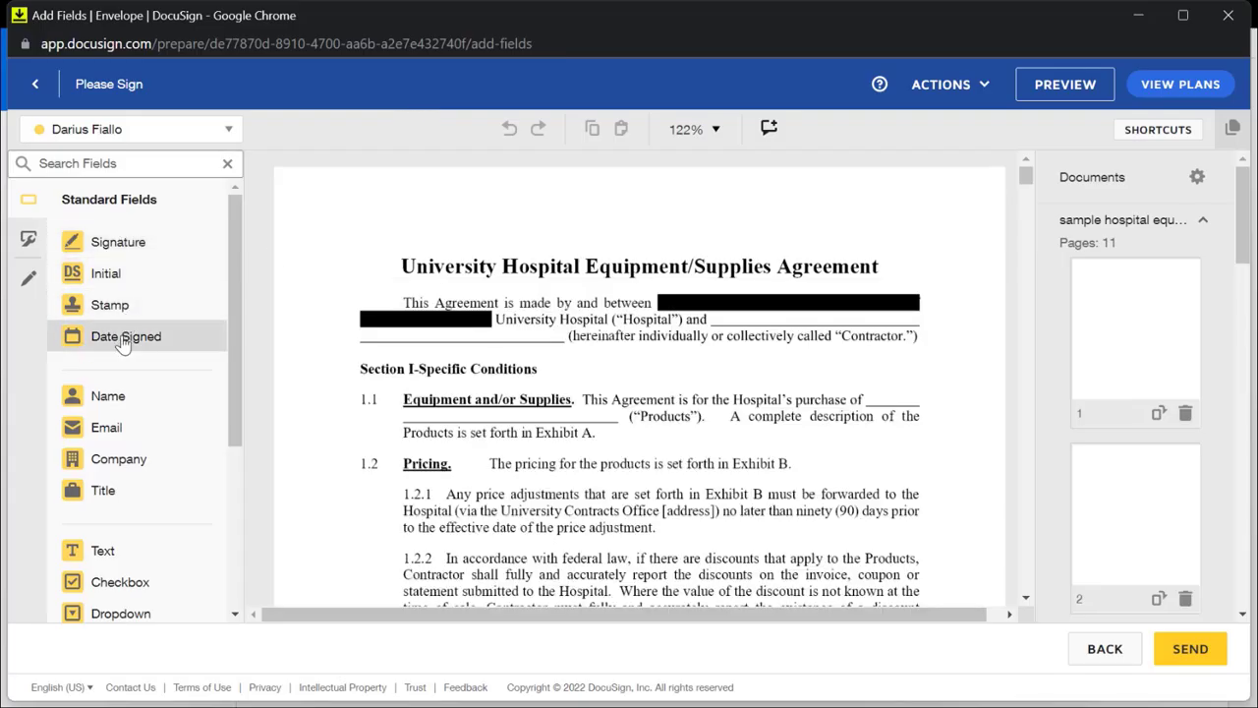
Step: Place a Date Signed field and a Company field in the agreement
scroll(593, 425, "down", 4)
scroll(593, 426, "down", 1)
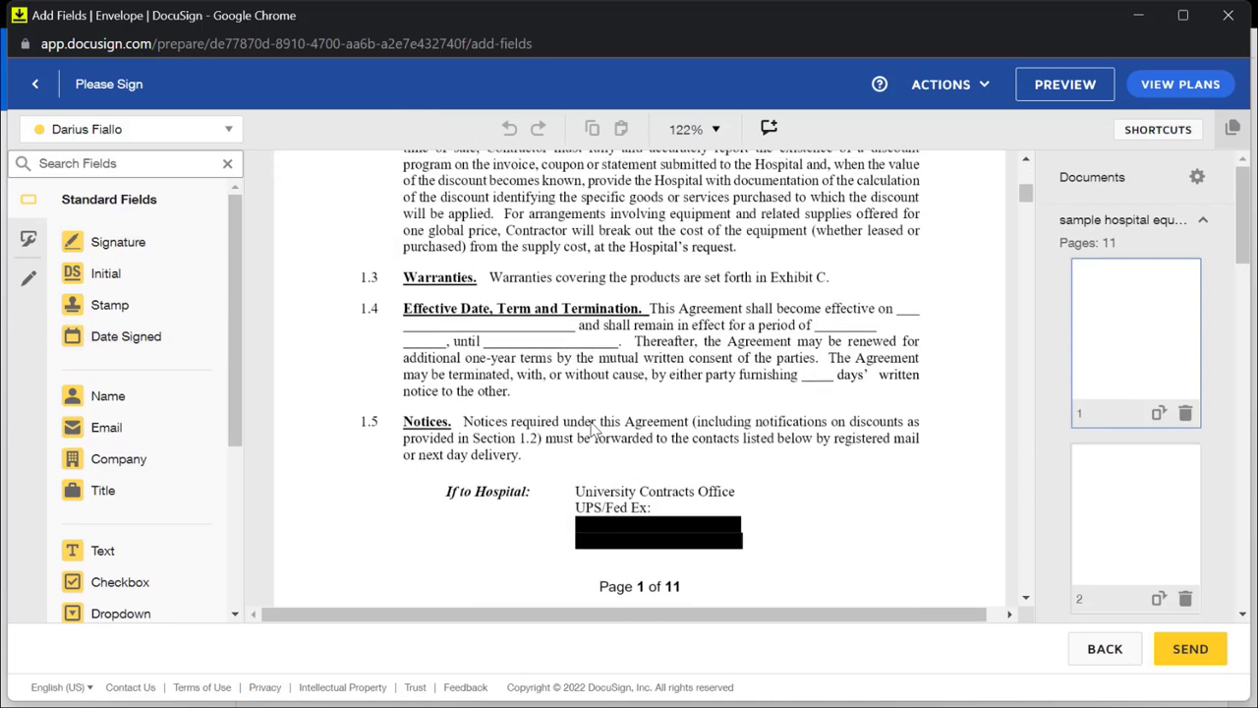
left_click_drag(118, 336, 473, 316)
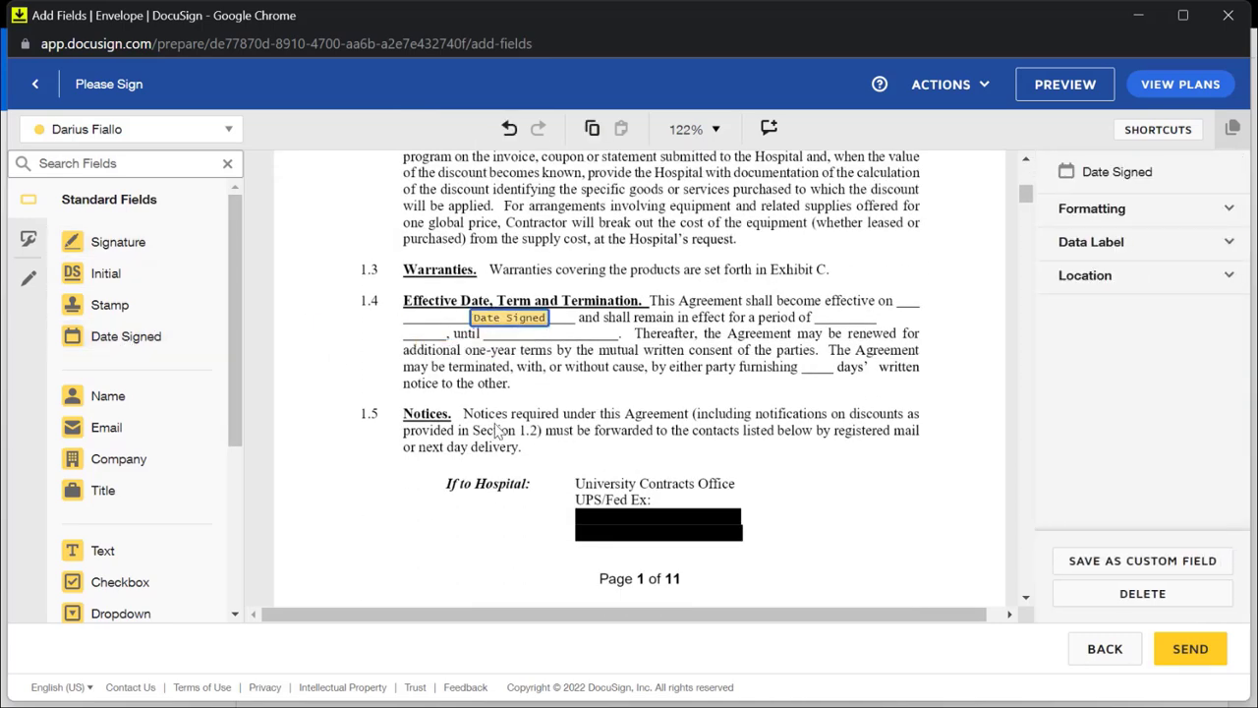
scroll(495, 430, "down", 7)
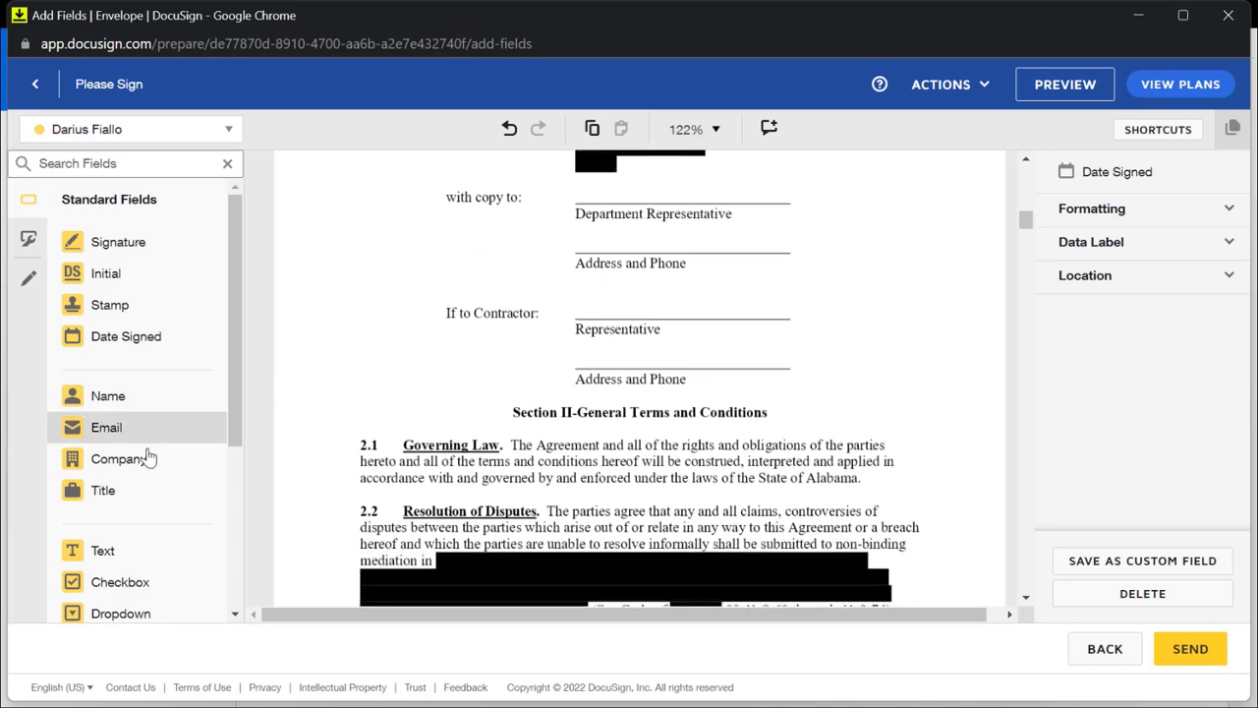
left_click_drag(143, 460, 637, 184)
Step: Add a Date Signed field on the contractor line further down the agreement
scroll(436, 367, "down", 15)
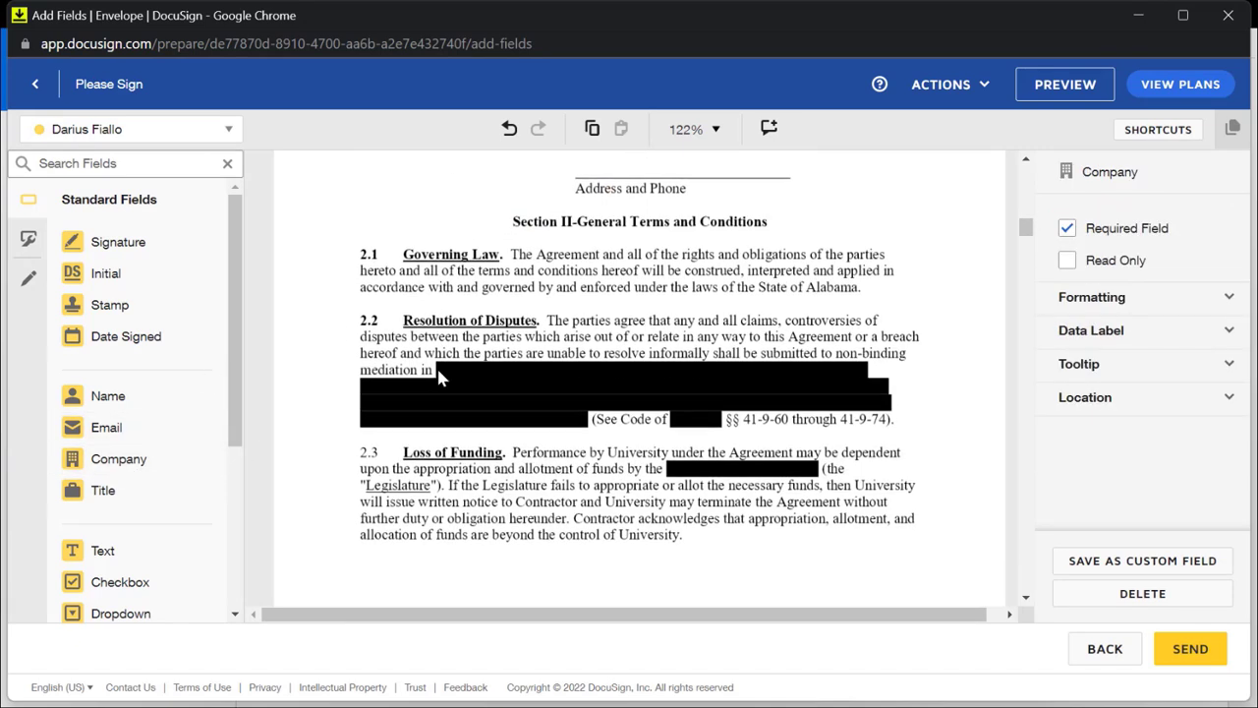
scroll(439, 376, "down", 20)
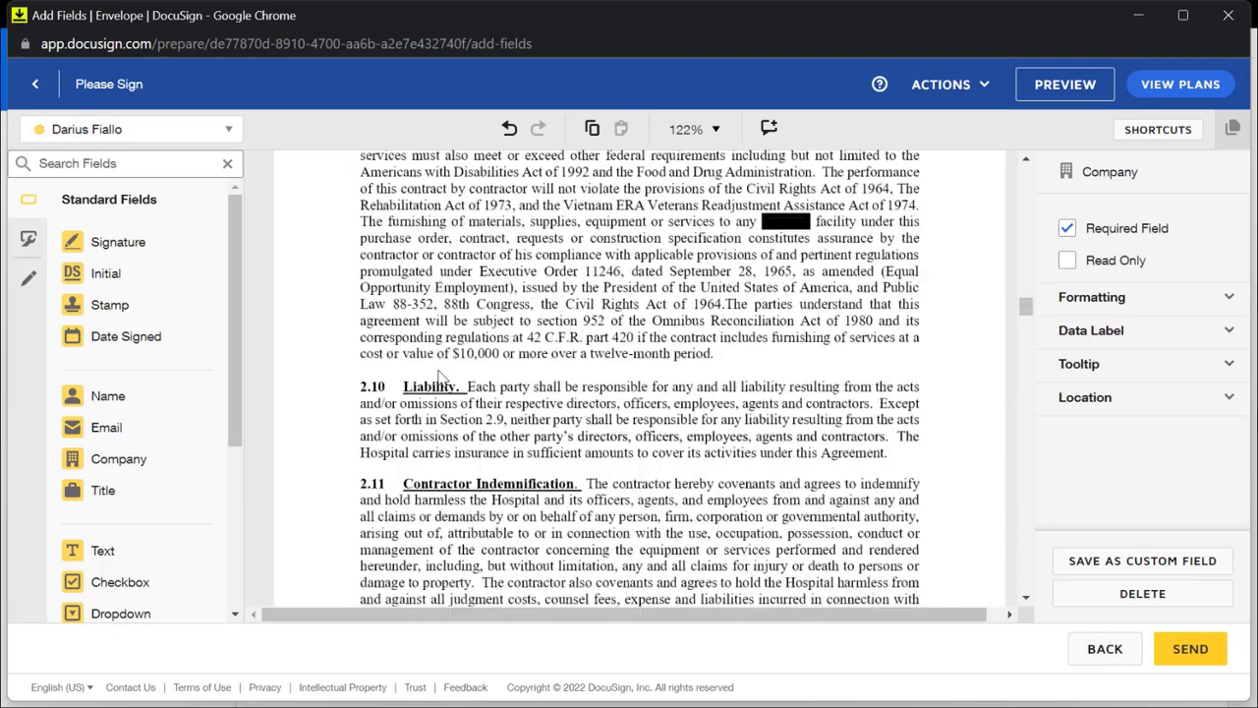
scroll(439, 377, "down", 20)
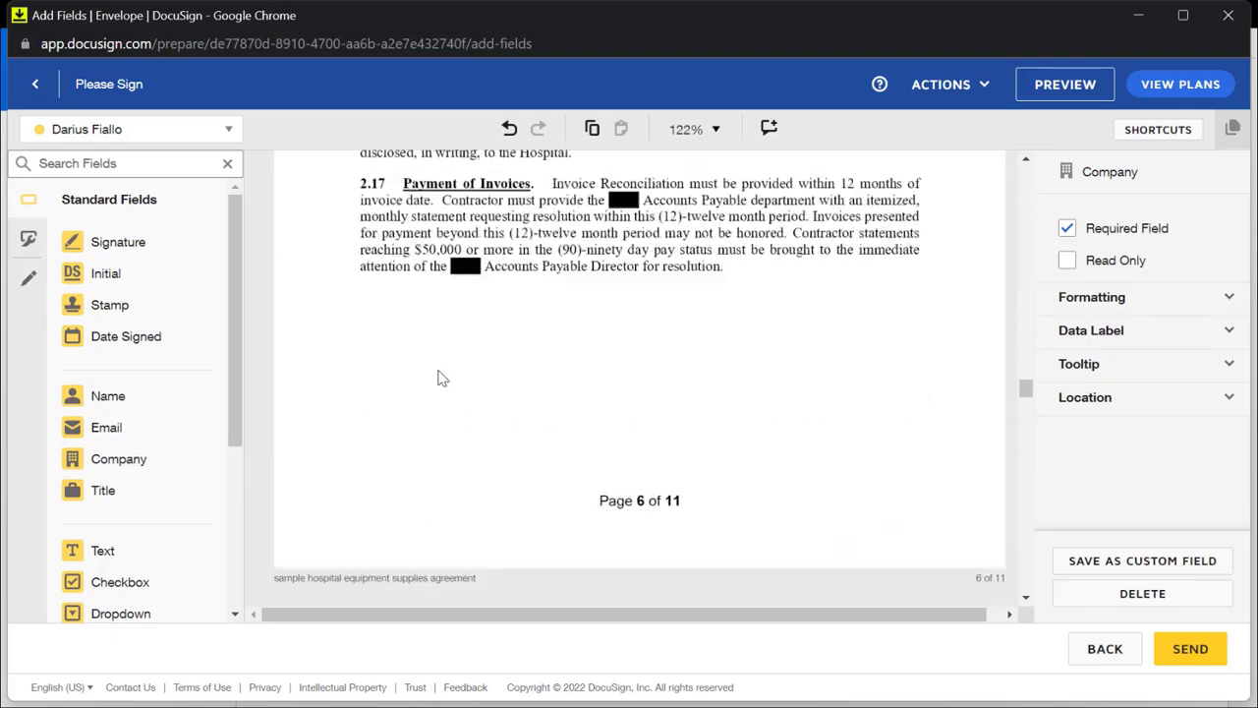
scroll(440, 377, "down", 1)
left_click_drag(131, 334, 425, 297)
Step: Put a signature above the page 11 Authorized Agent line and Date Signed on the Date line, then send
scroll(597, 336, "down", 5)
scroll(602, 336, "down", 20)
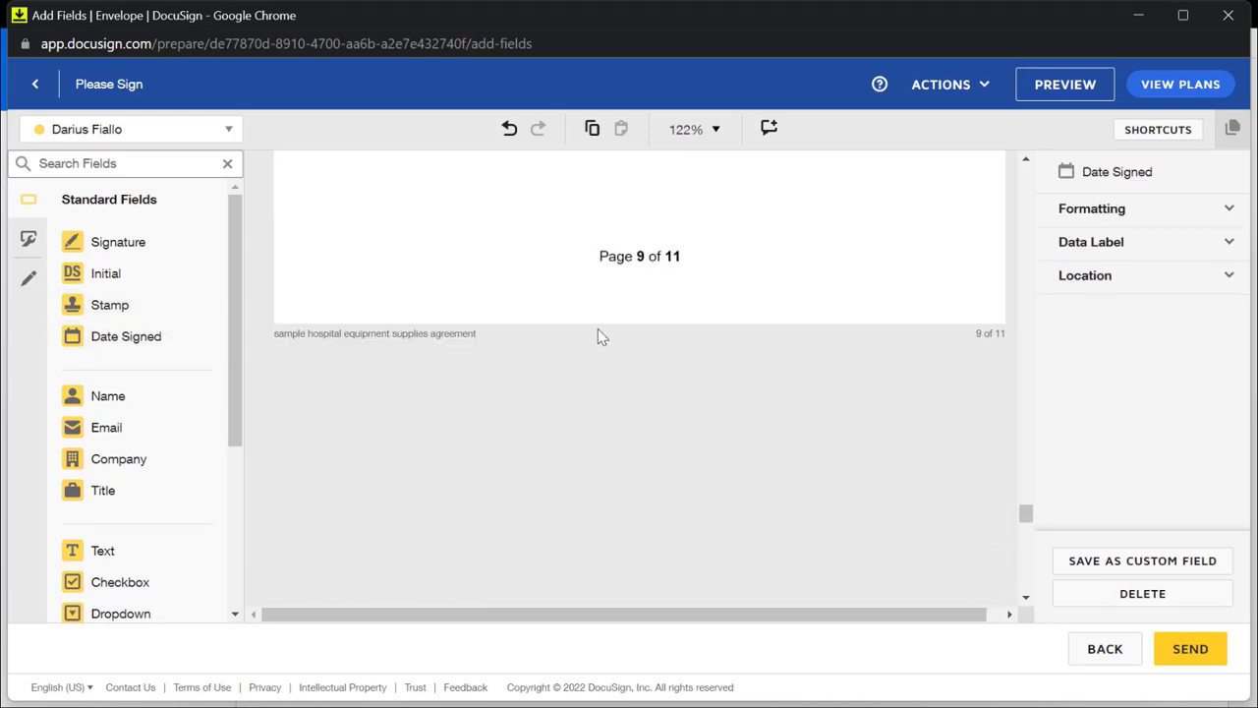
scroll(600, 335, "down", 10)
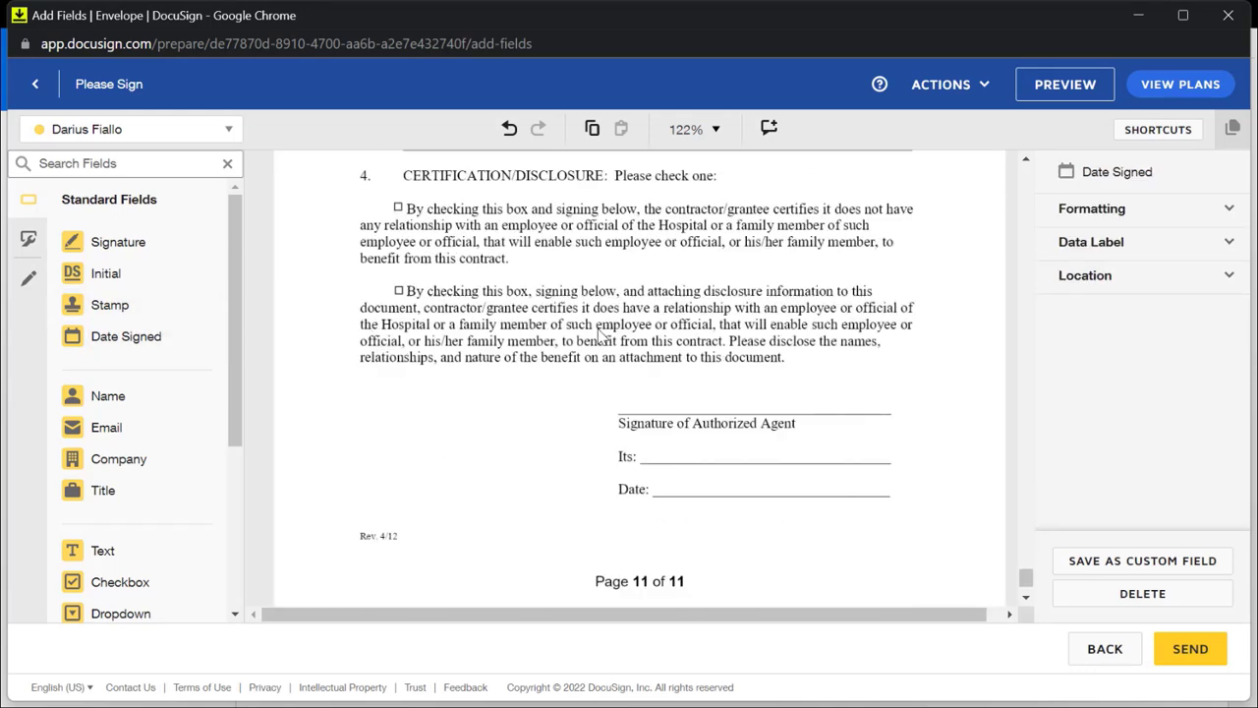
left_click_drag(118, 242, 724, 313)
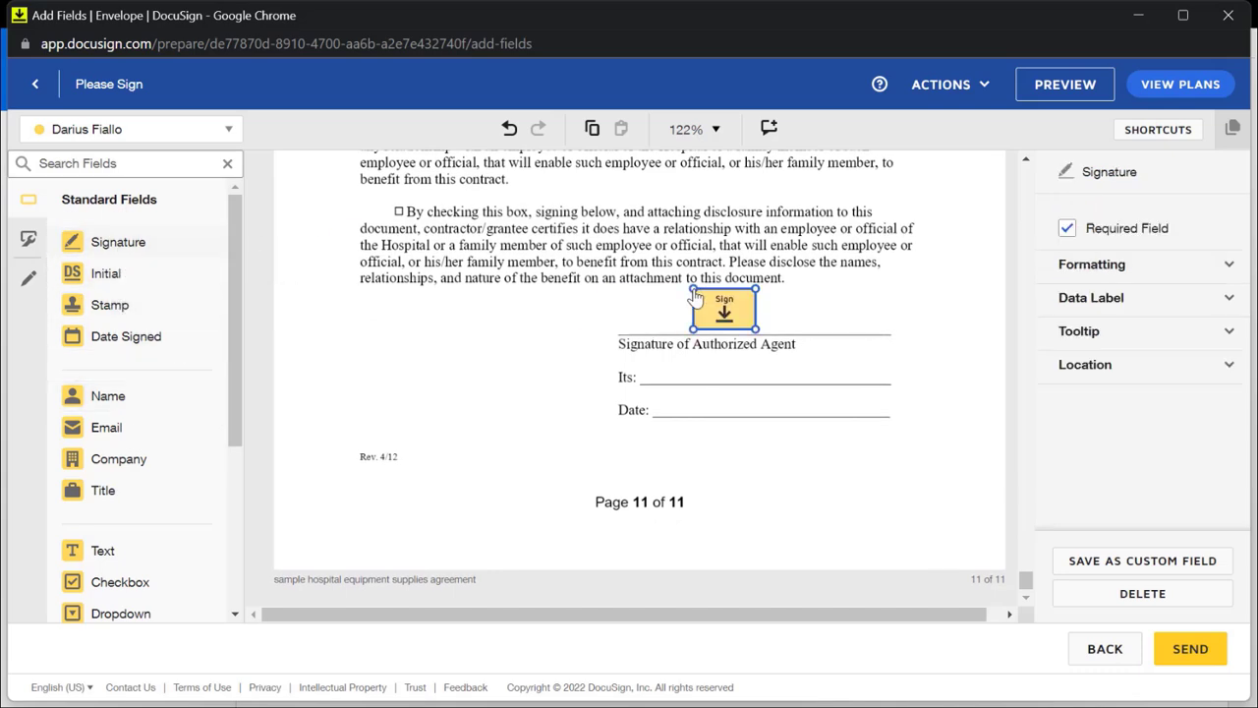
mouse_move(144, 346)
left_mouse_down()
mouse_move(664, 418)
mouse_move(672, 407)
left_mouse_up()
left_click(1187, 647)
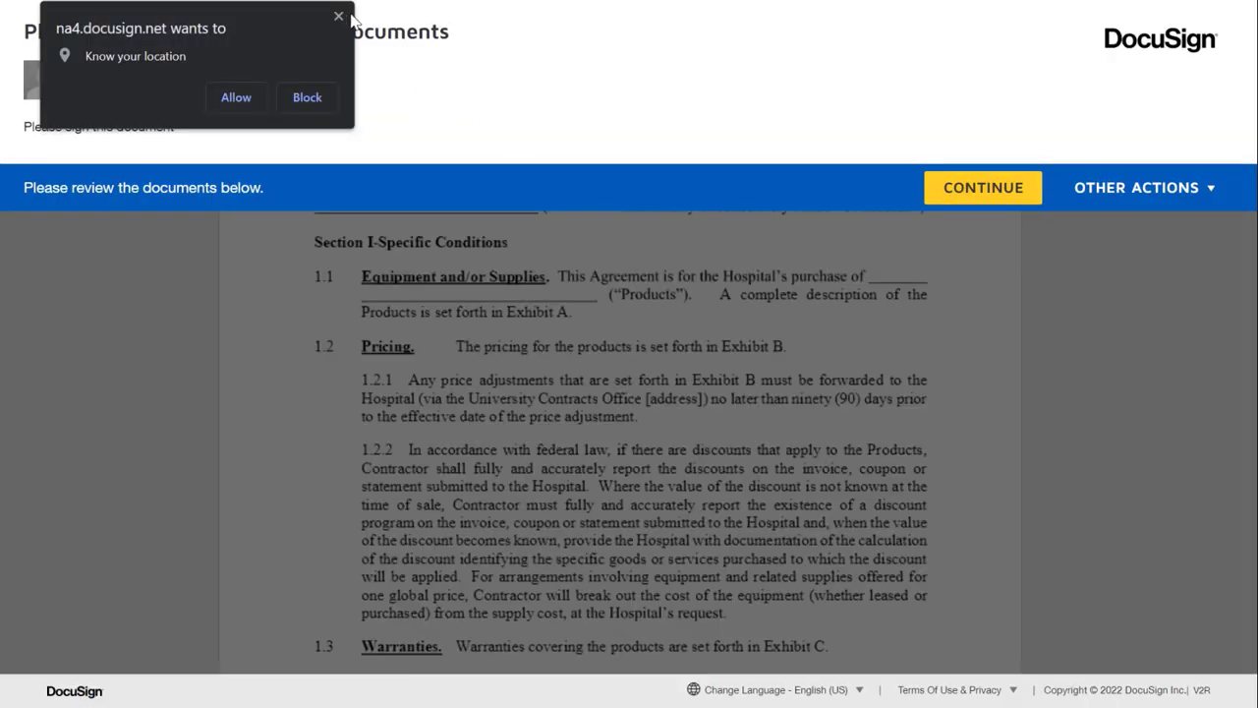
Step: Block the location prompt, then sign the page 11 signature field and finish signing
left_click(341, 19)
left_click(942, 181)
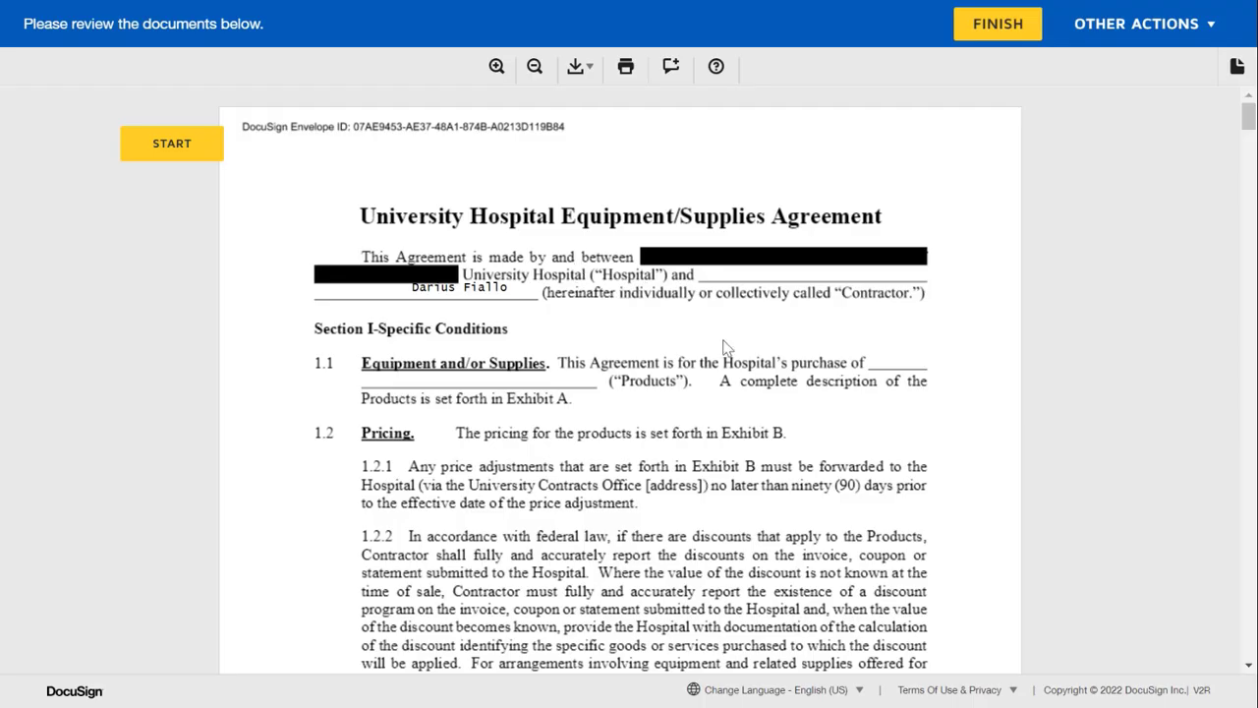
scroll(725, 346, "down", 20)
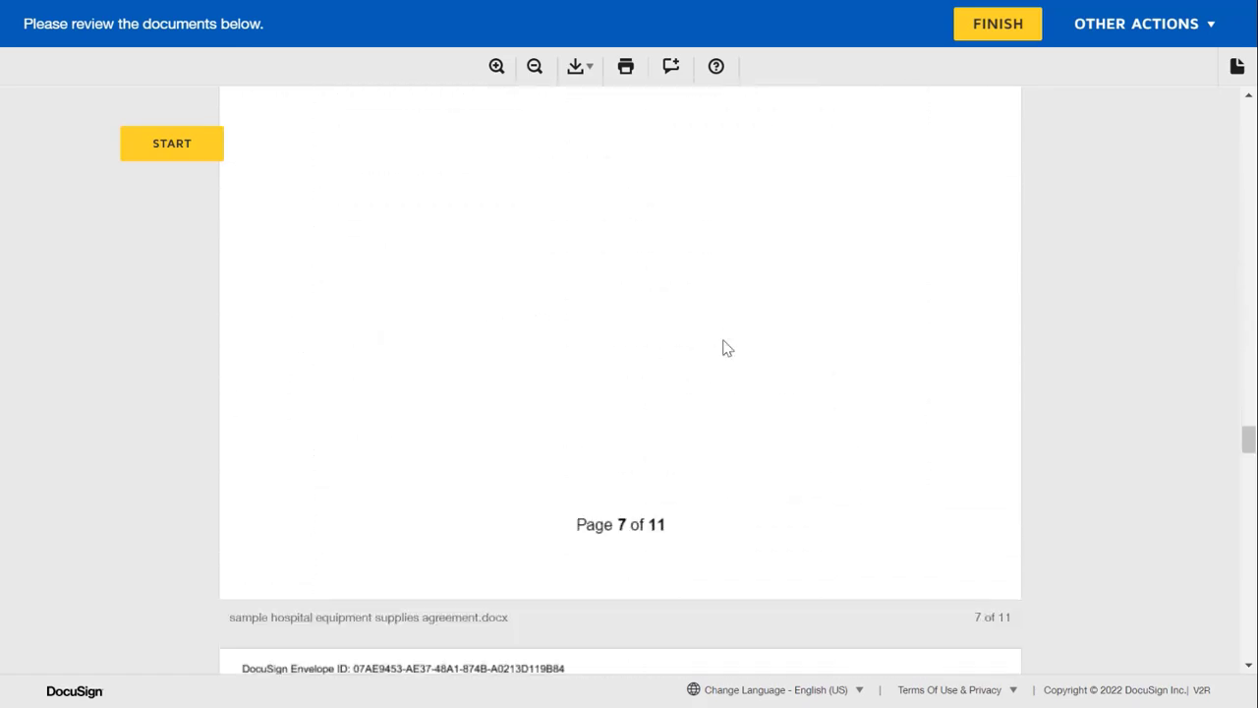
scroll(725, 347, "down", 20)
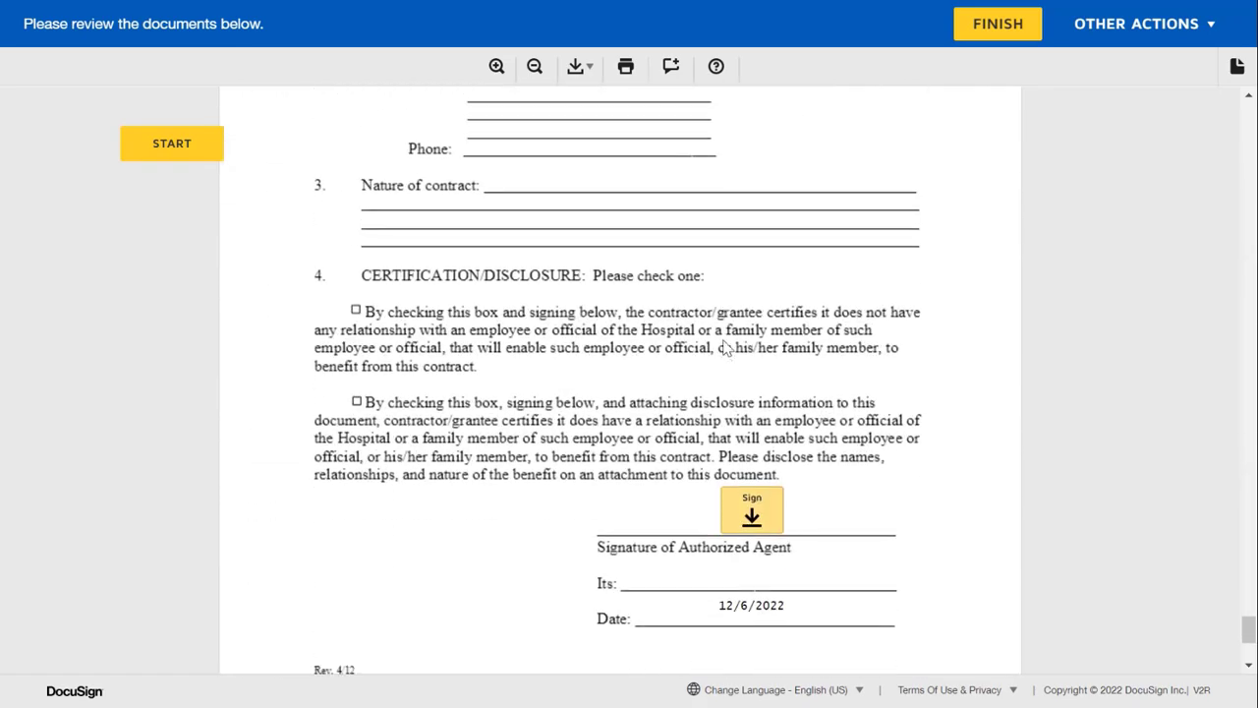
scroll(724, 347, "down", 3)
left_click(752, 364)
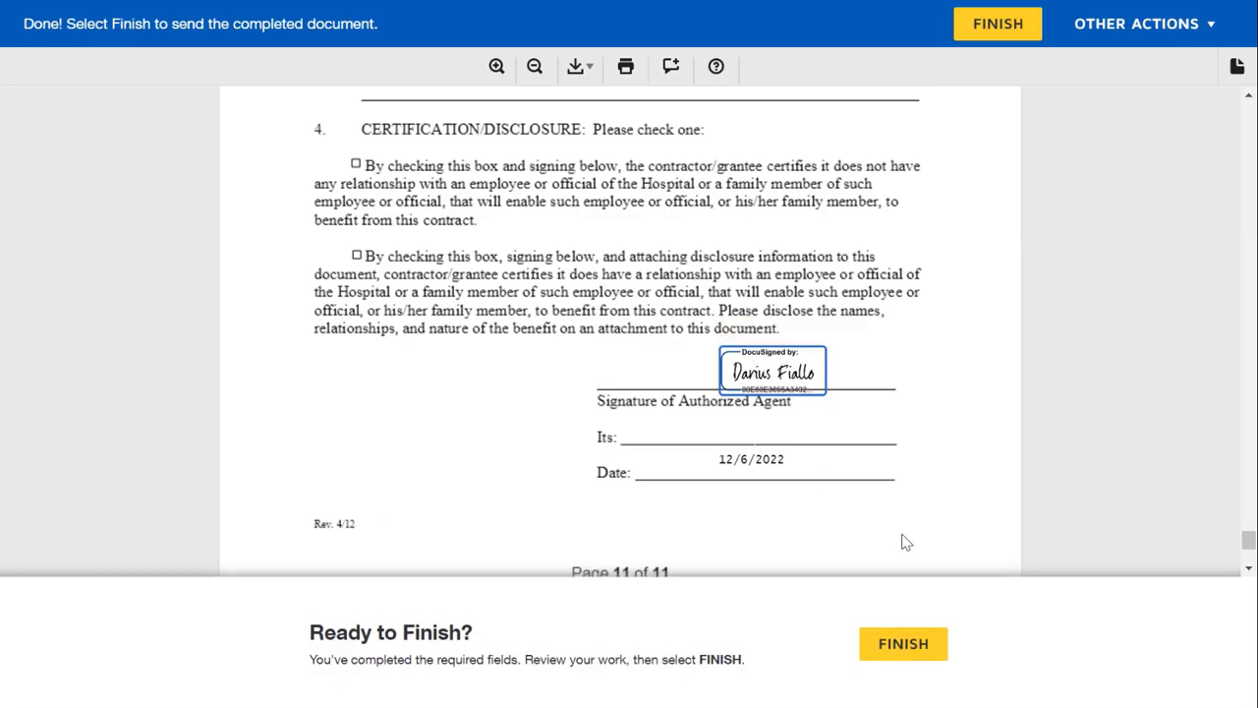
left_click(906, 655)
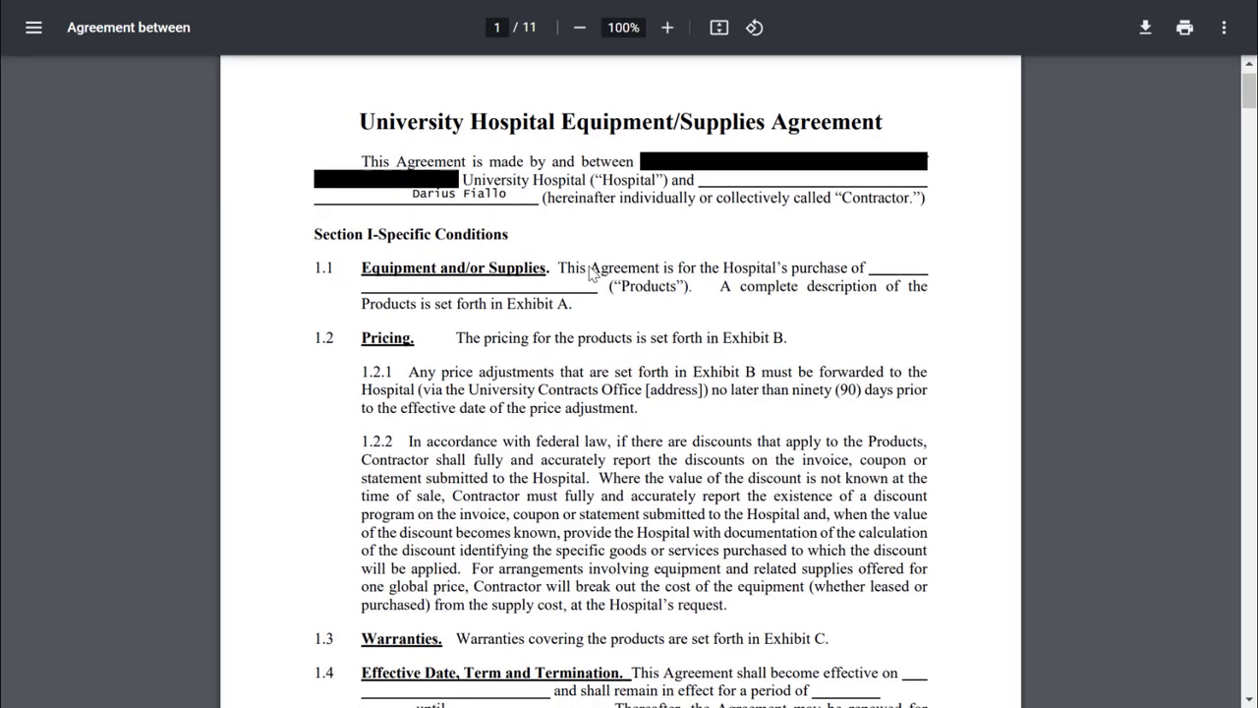
Step: Bring up the signed agreement PDF in Chrome and jump to its DocuSigned signature on page 11
left_click_drag(414, 193, 515, 193)
key("End")
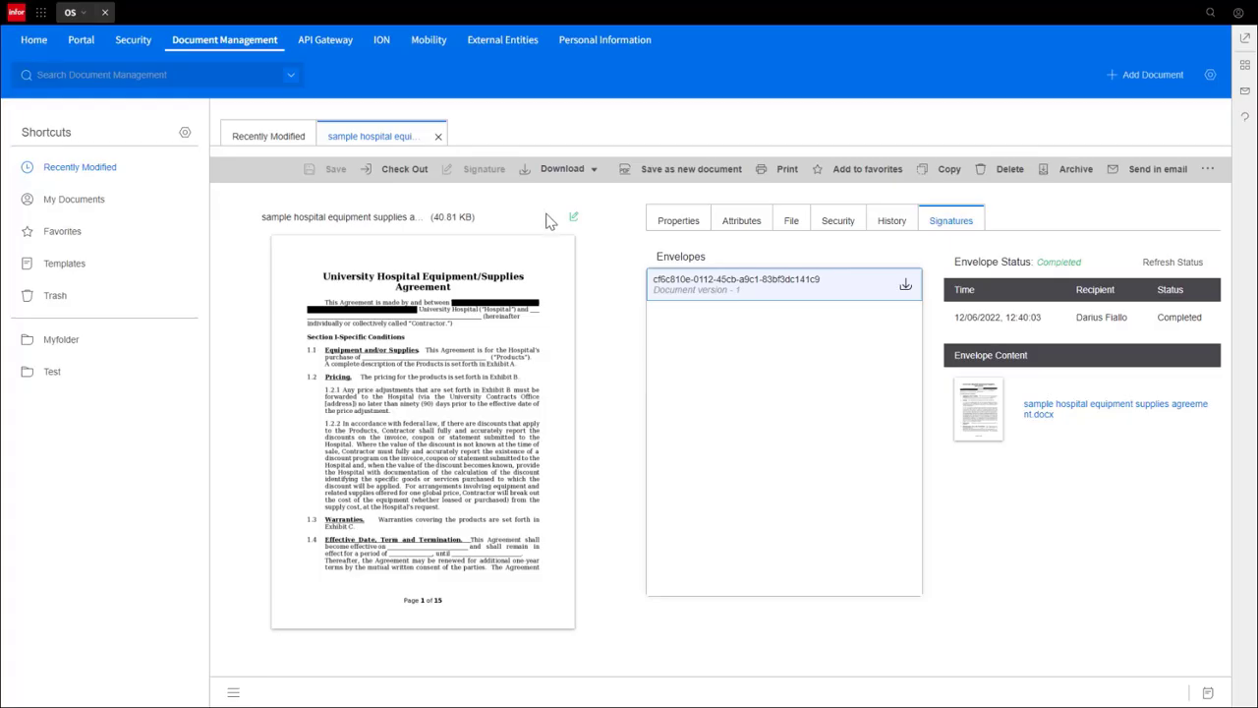
mouse_move(575, 224)
double_click(1055, 261)
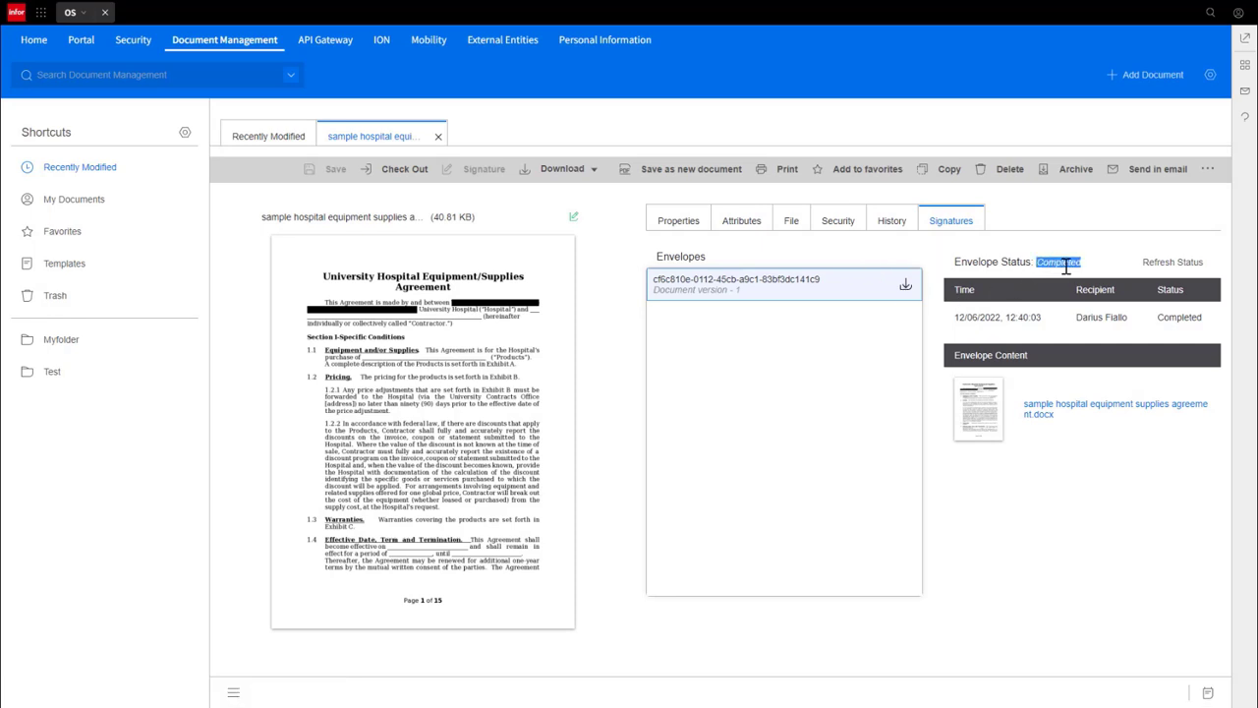
left_click(1086, 332)
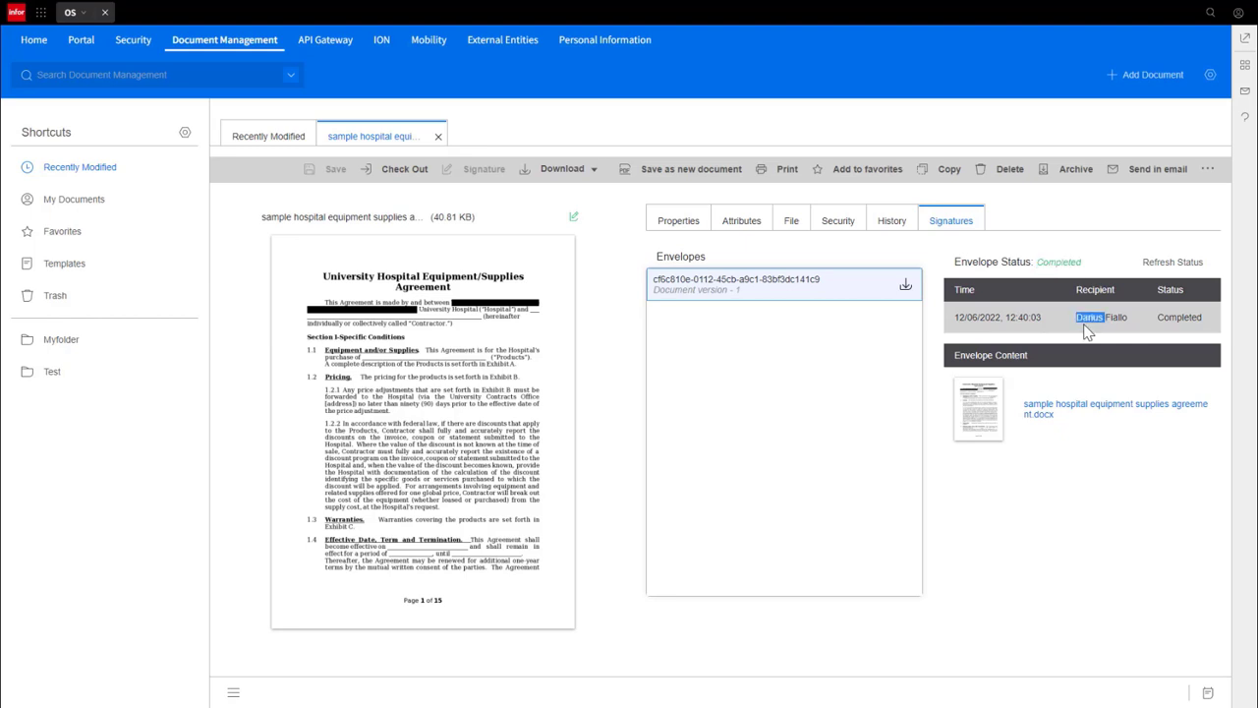
double_click(1174, 317)
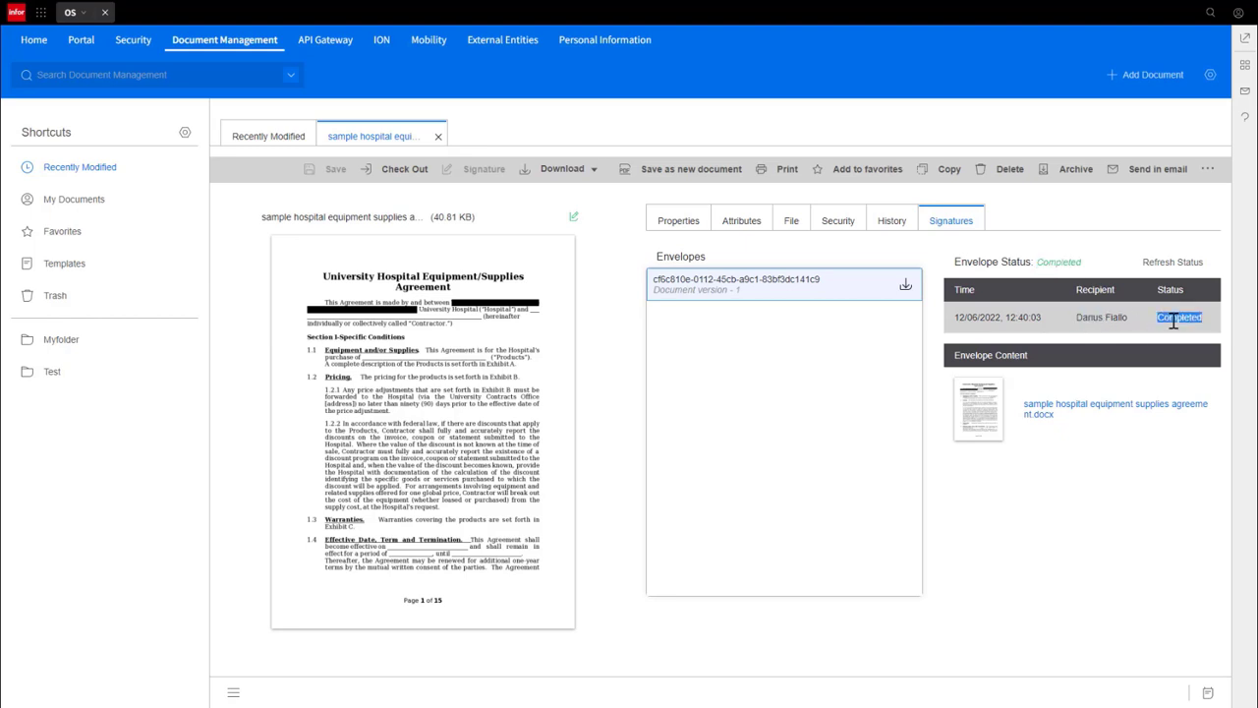